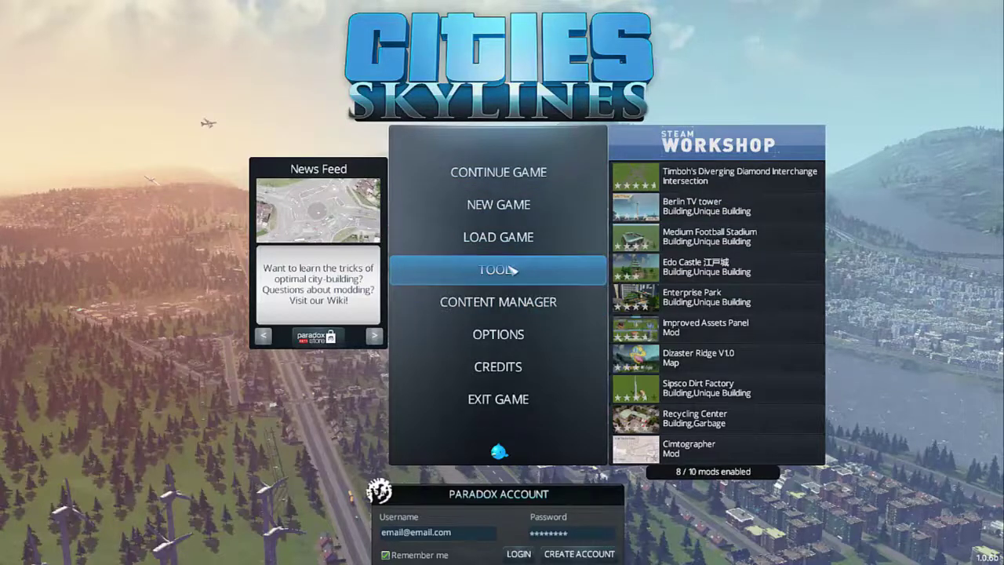
Step: Open the Asset Editor and choose Building as the type of asset to create
{"action": "left_click", "coordinate": [512, 269]}
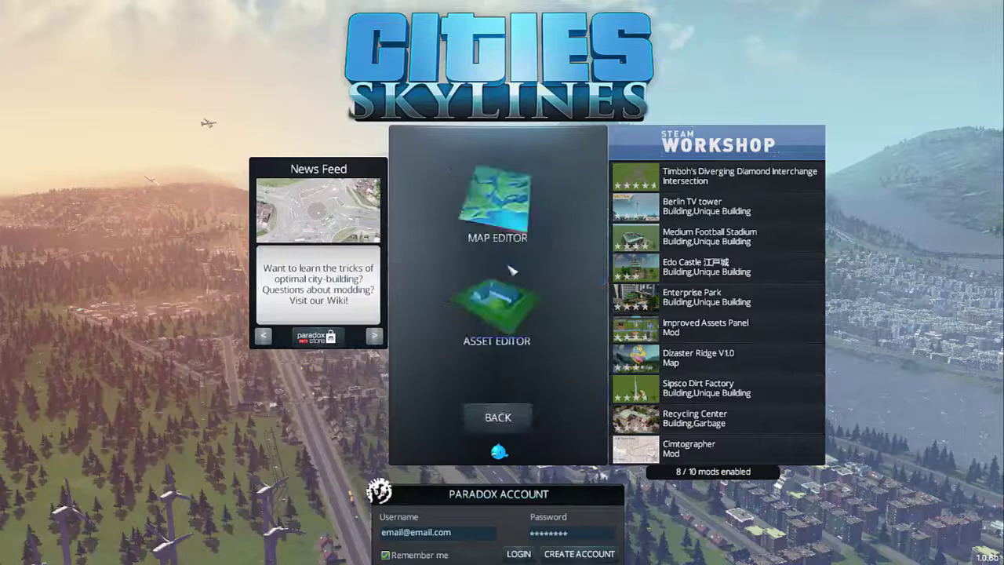
{"action": "left_click", "coordinate": [514, 316]}
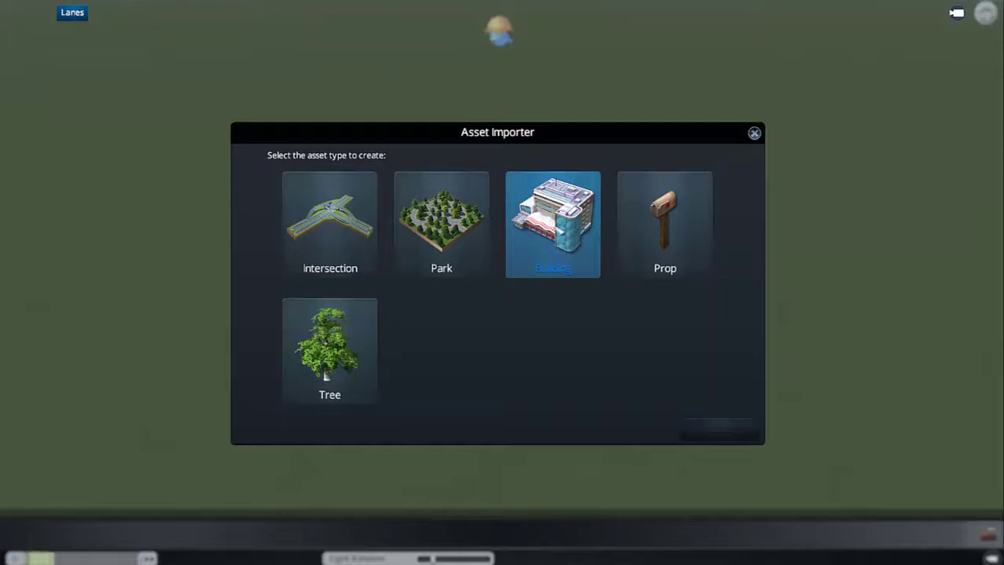
{"action": "left_click", "coordinate": [553, 226]}
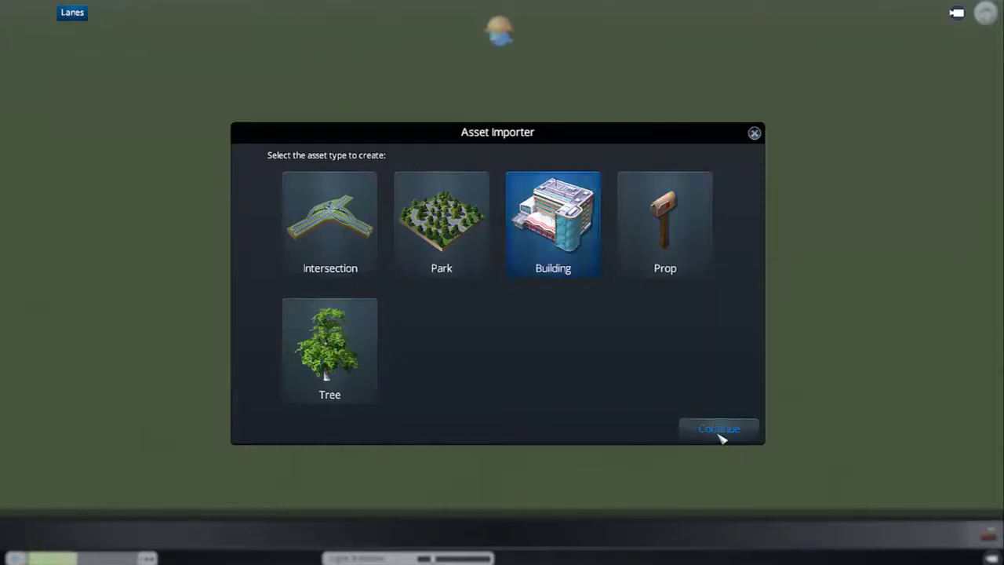
{"action": "left_click", "coordinate": [720, 434]}
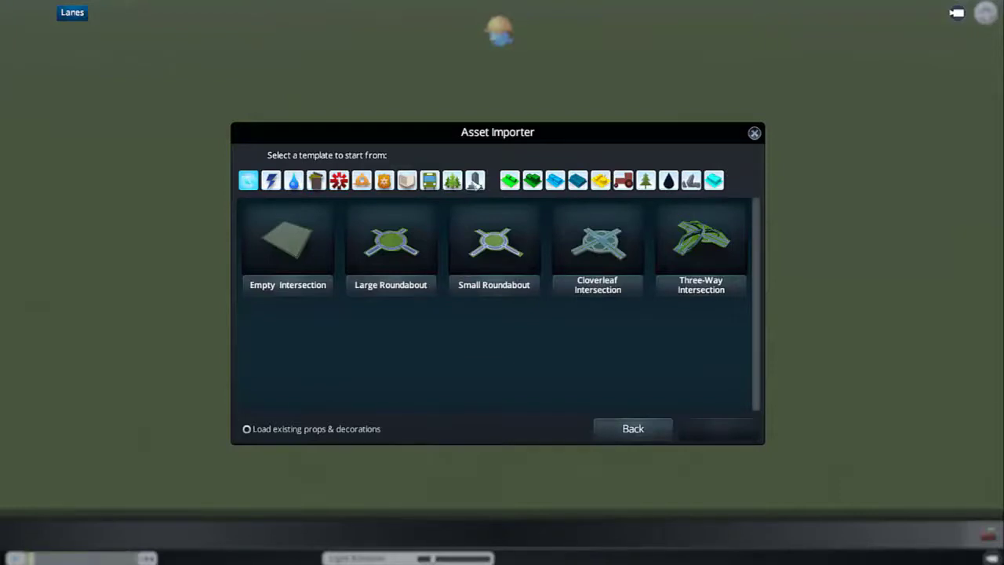
Step: Look through the building templates for unique buildings, ore industry and low-density detached houses
{"action": "left_click", "coordinate": [475, 181]}
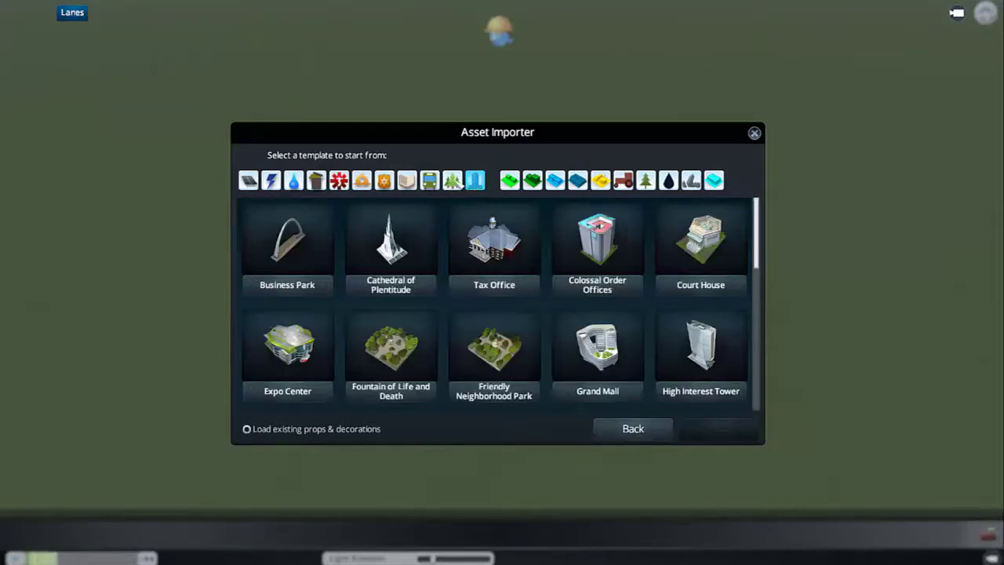
{"action": "left_click", "coordinate": [453, 180]}
{"action": "left_click", "coordinate": [474, 180]}
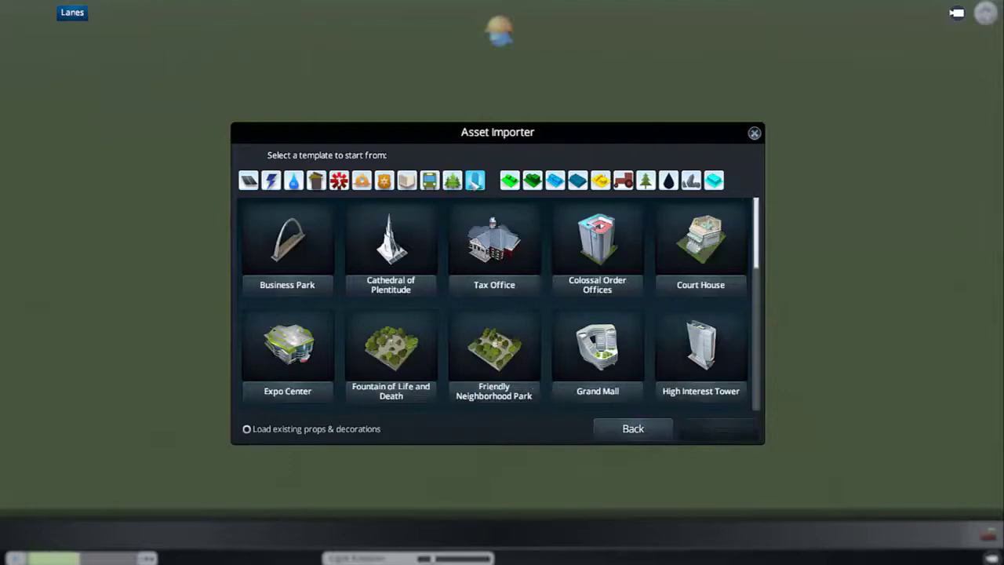
{"action": "left_click_drag", "start_coordinate": [759, 270], "coordinate": [780, 230]}
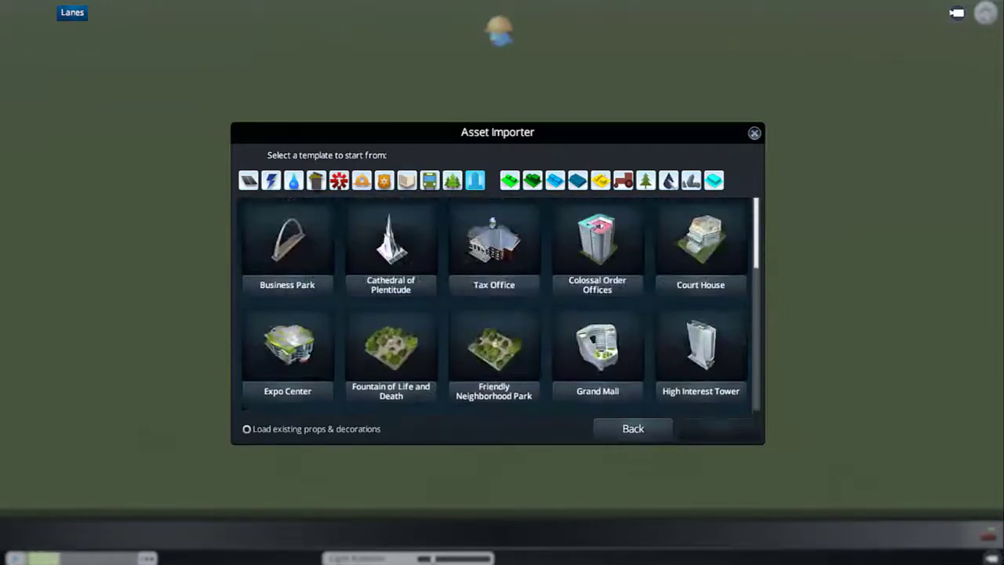
{"action": "left_click", "coordinate": [690, 182]}
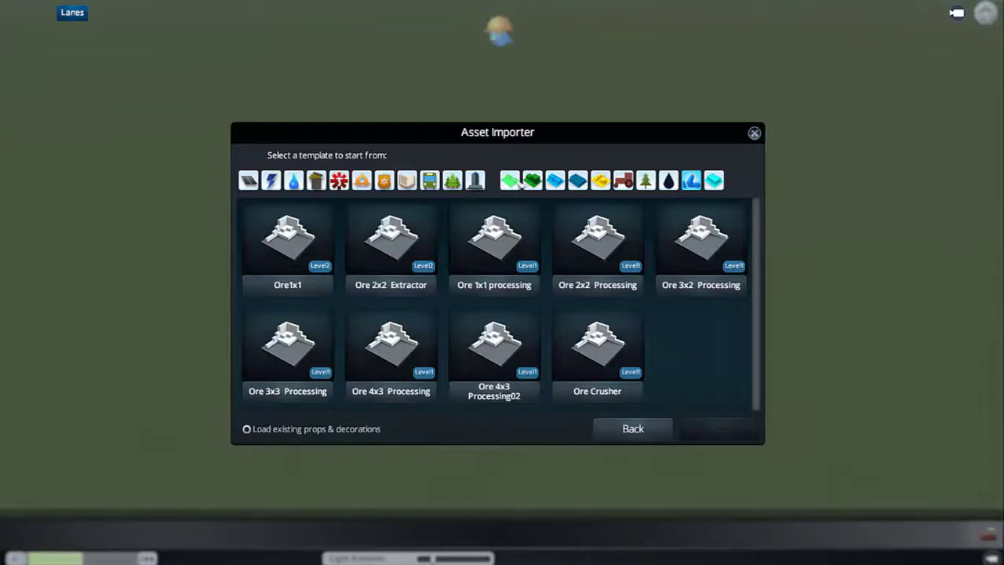
{"action": "left_click", "coordinate": [518, 181]}
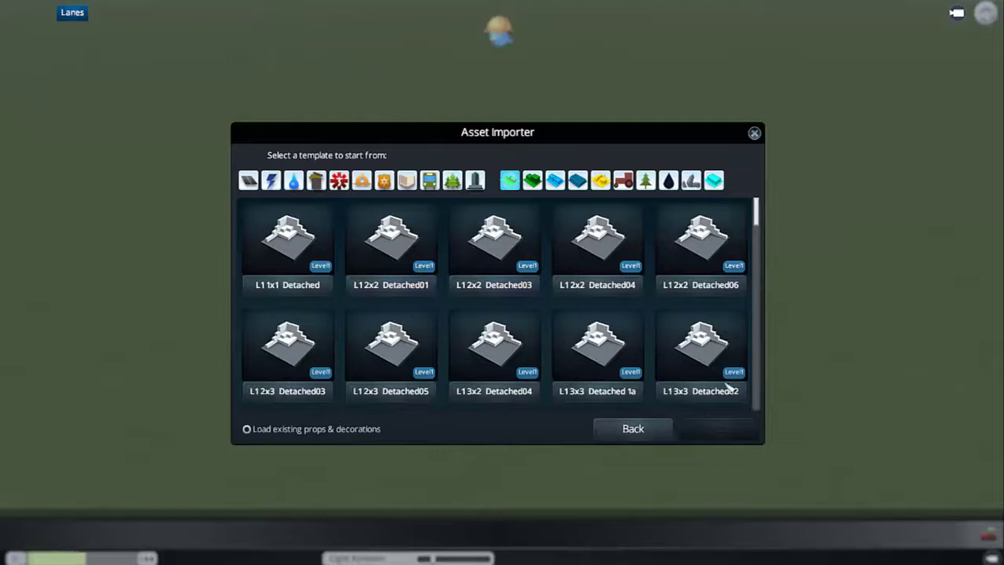
{"action": "left_click_drag", "start_coordinate": [759, 223], "coordinate": [759, 314]}
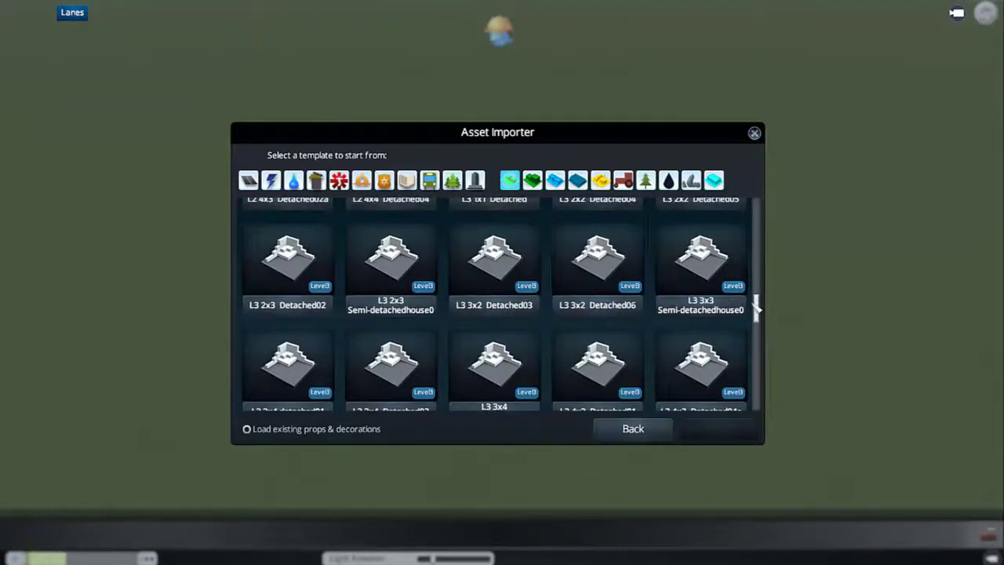
{"action": "left_click_drag", "start_coordinate": [759, 310], "coordinate": [759, 203]}
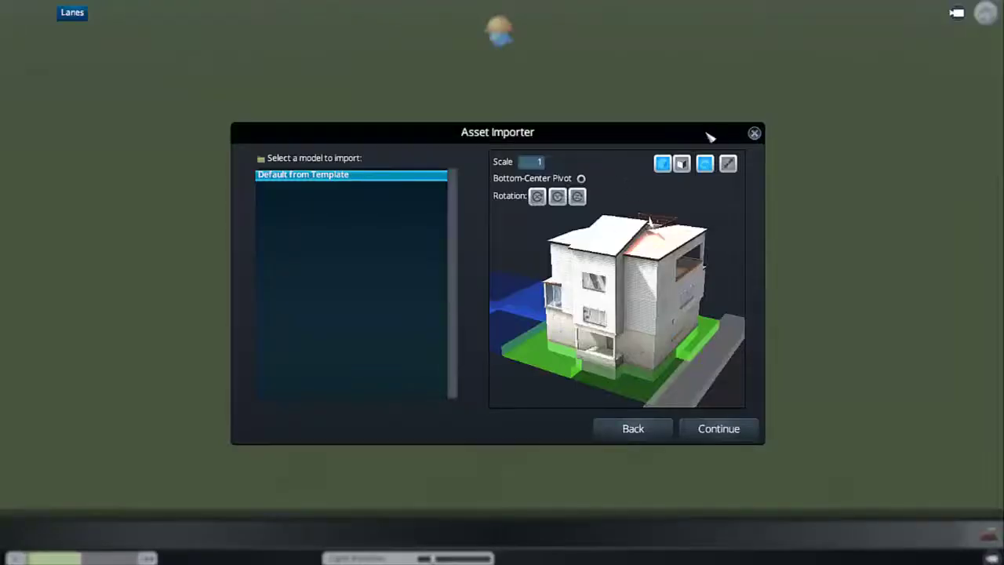
Step: Load the house into the editor using the Default from Template model
{"action": "left_click", "coordinate": [679, 163]}
{"action": "left_click", "coordinate": [678, 163]}
{"action": "left_click", "coordinate": [717, 428]}
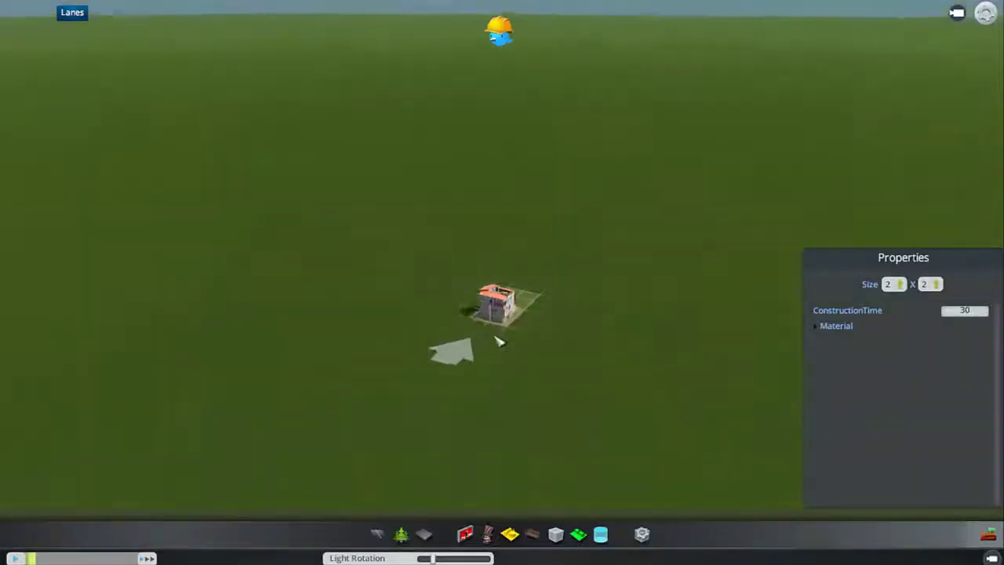
Step: Look around the house and browse the crate, container, cable reel and logo sign props available for decorating it
{"action": "key", "text": "d"}
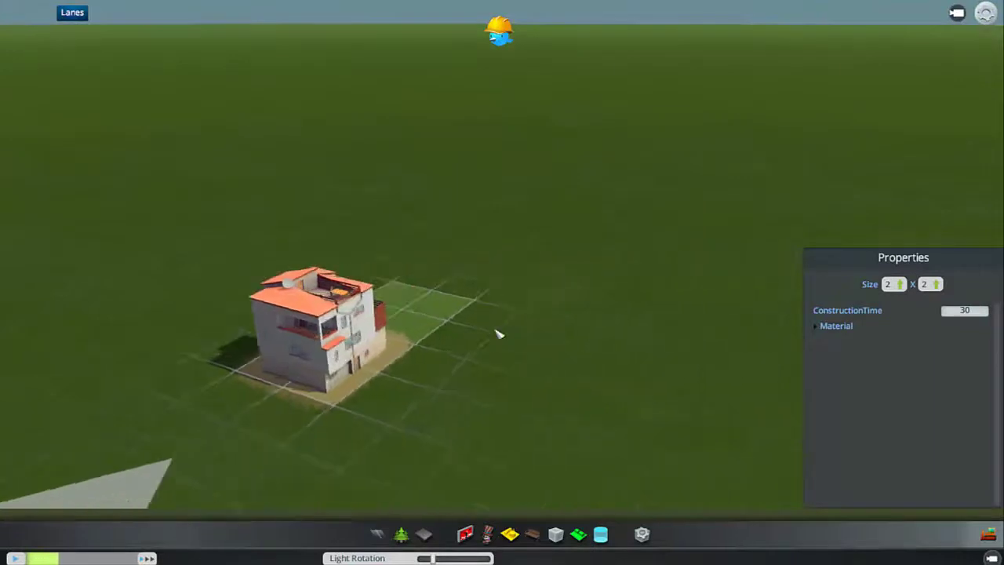
{"action": "key", "text": "a"}
{"action": "key", "text": "s"}
{"action": "middle_click_drag", "start_coordinate": [500, 334], "coordinate": [502, 337]}
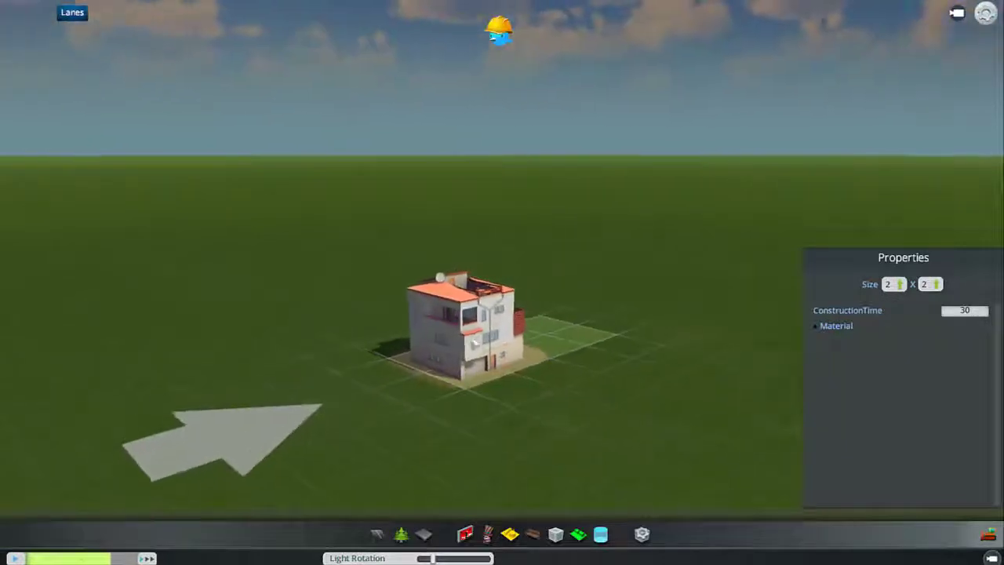
{"action": "left_click", "coordinate": [509, 534]}
{"action": "left_click", "coordinate": [507, 490]}
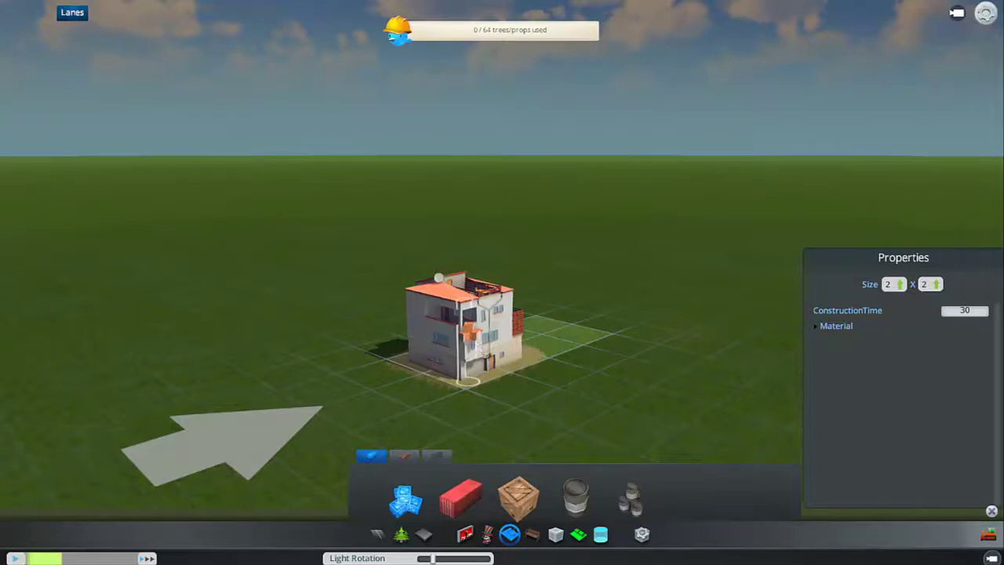
{"action": "key", "text": "b"}
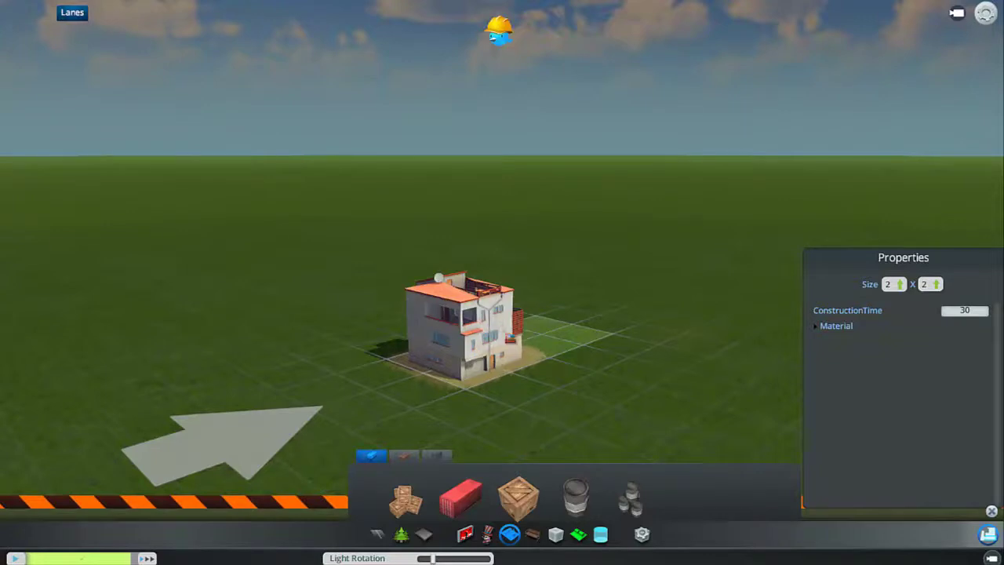
{"action": "left_click", "coordinate": [404, 456]}
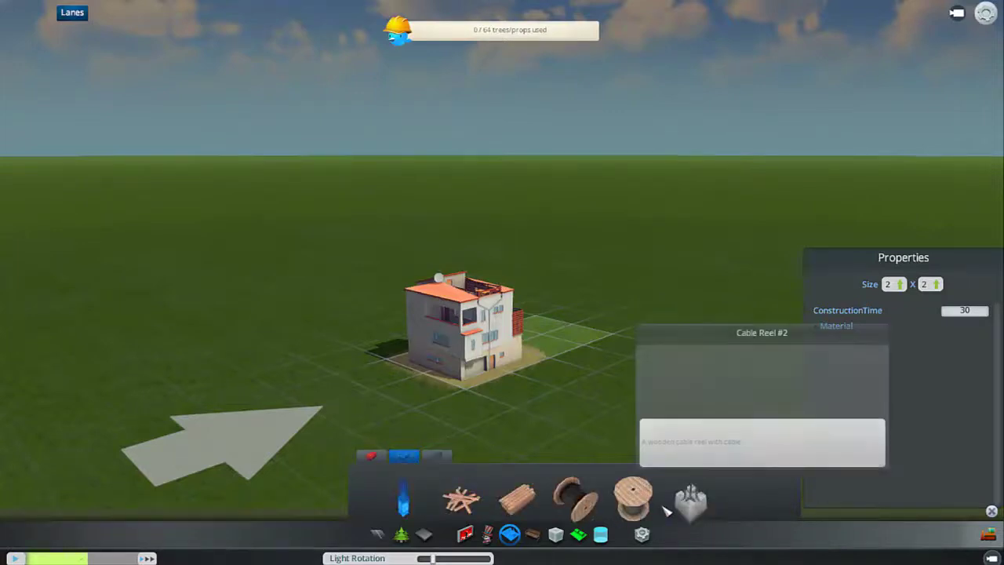
{"action": "left_click", "coordinate": [633, 498]}
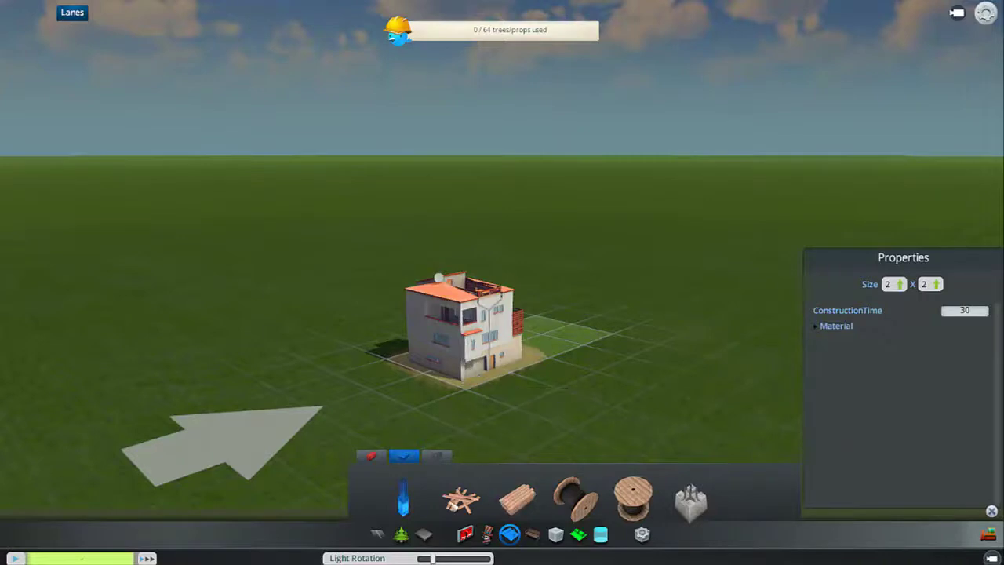
{"action": "left_click", "coordinate": [464, 534]}
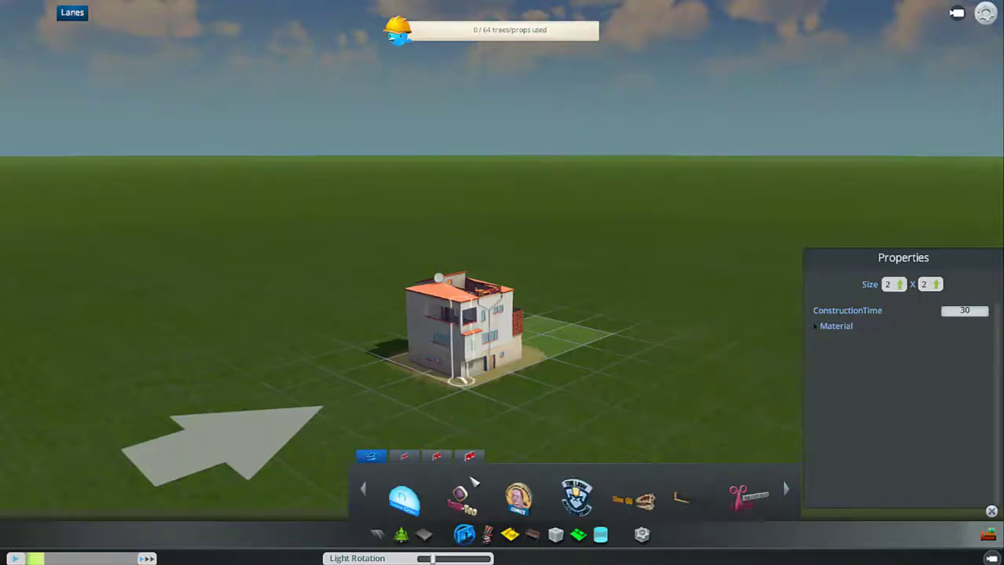
{"action": "left_click", "coordinate": [519, 498]}
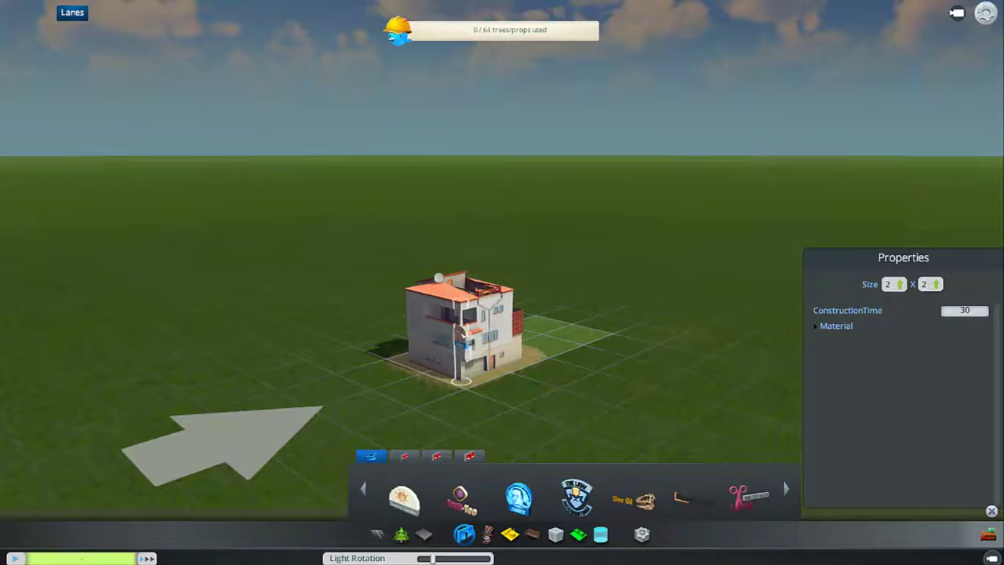
Step: Review the Asset Editor key mappings in the gameplay options, including the bulldozer shortcut, and return to the editor
{"action": "key", "text": "Escape"}
{"action": "key", "text": "Escape"}
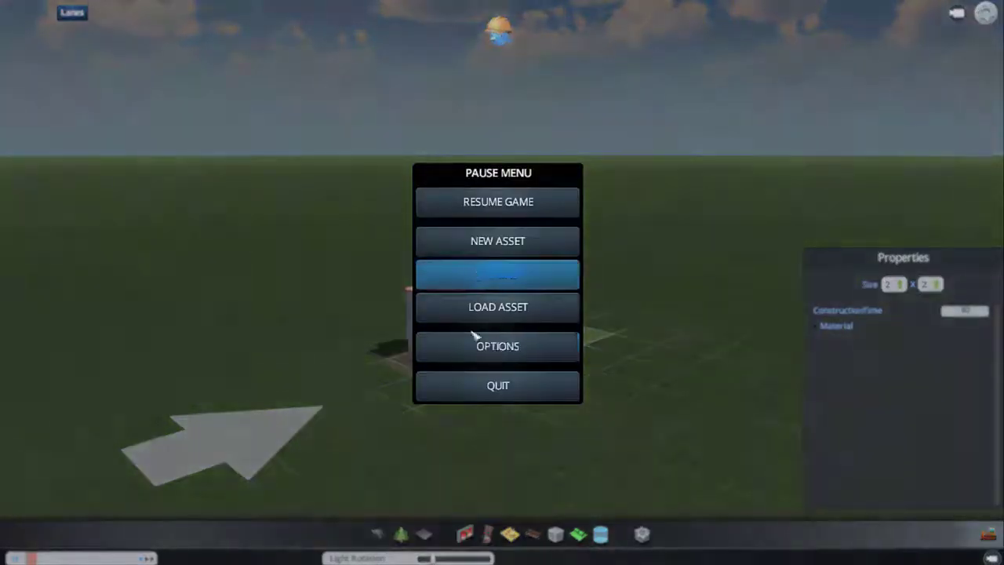
{"action": "left_click", "coordinate": [481, 350]}
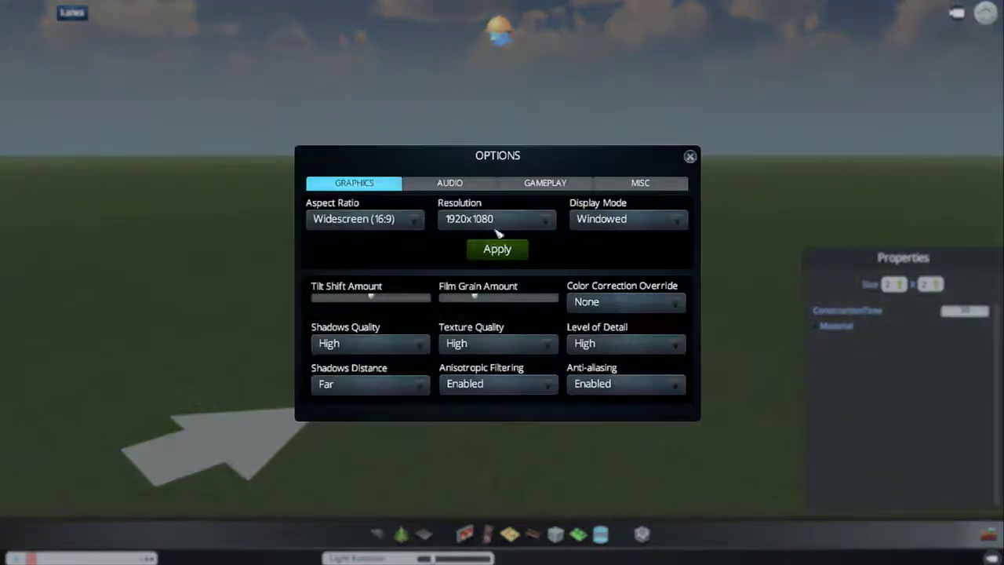
{"action": "left_click", "coordinate": [551, 188]}
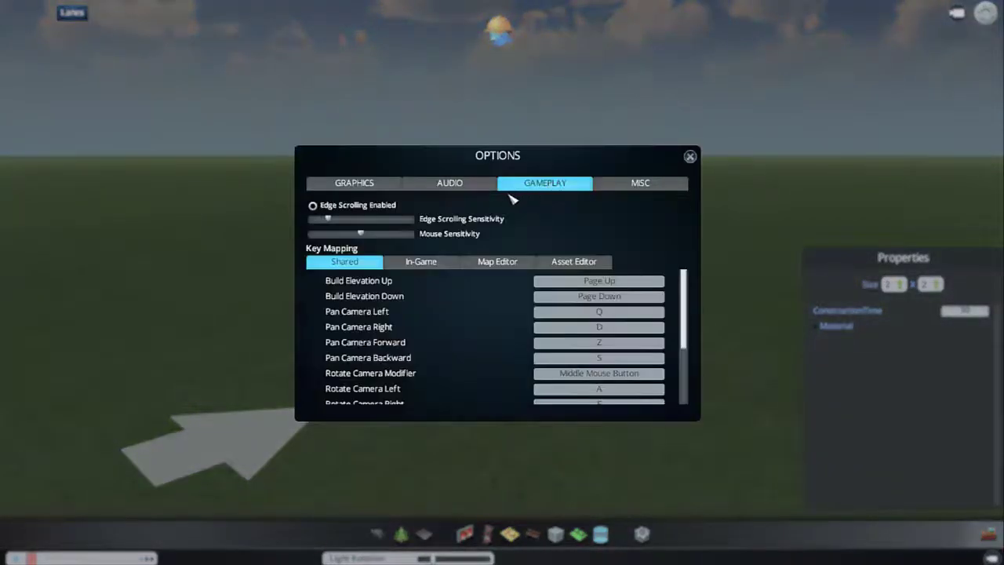
{"action": "left_click", "coordinate": [492, 264]}
{"action": "left_click", "coordinate": [566, 263]}
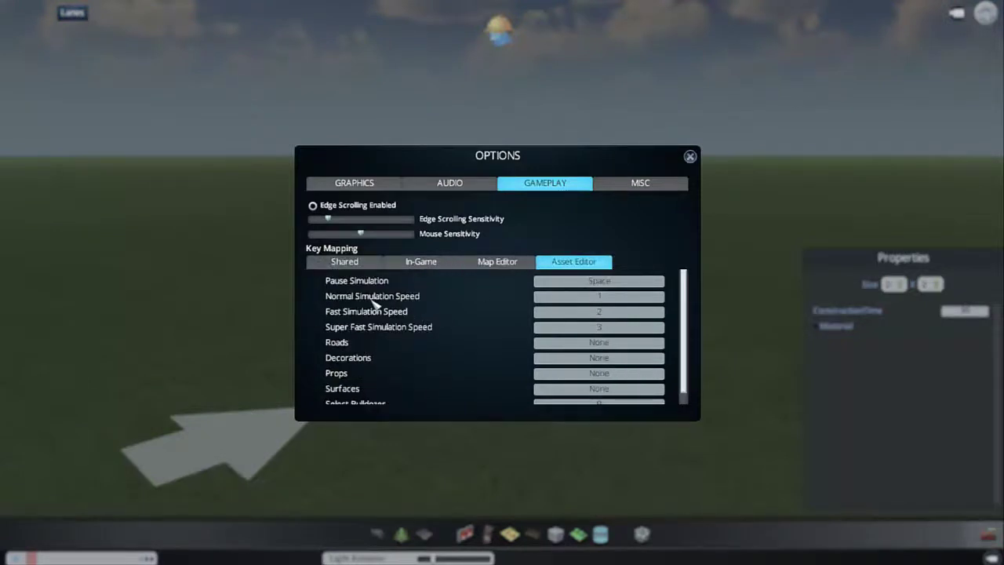
{"action": "scroll", "coordinate": [366, 350], "scroll_direction": "down", "scroll_amount": 1}
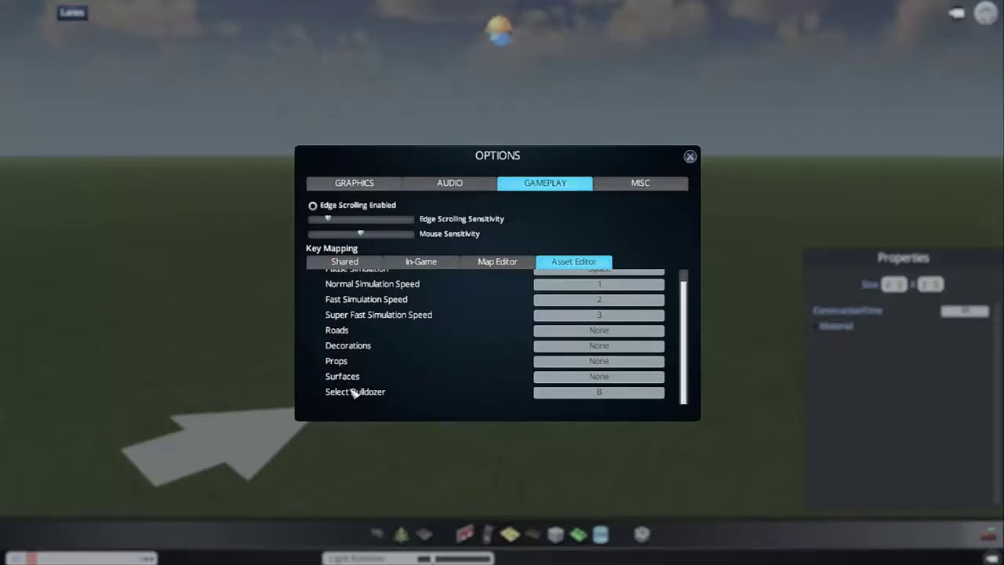
{"action": "scroll", "coordinate": [439, 383], "scroll_direction": "up", "scroll_amount": 1}
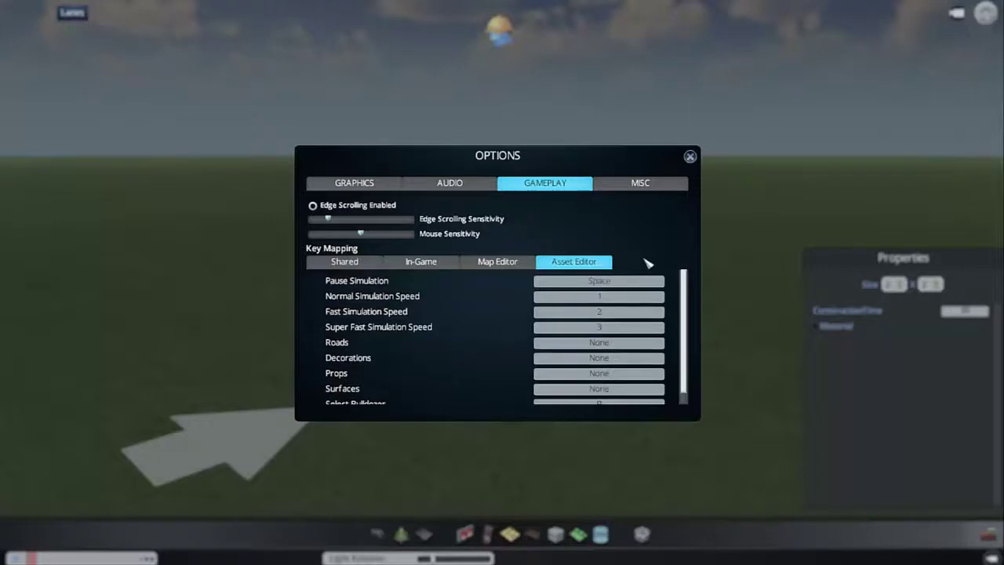
{"action": "left_click", "coordinate": [690, 157]}
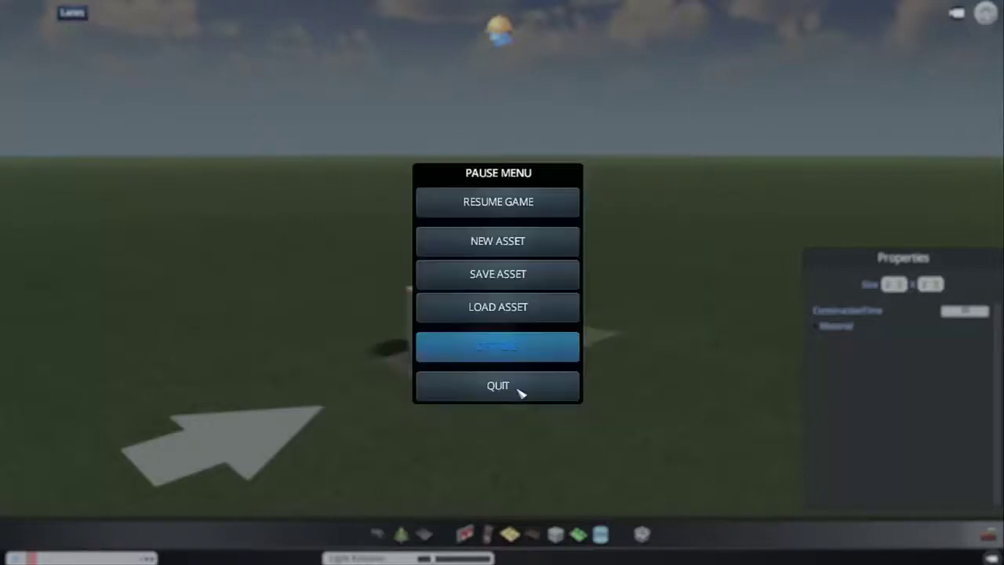
{"action": "left_click", "coordinate": [508, 206]}
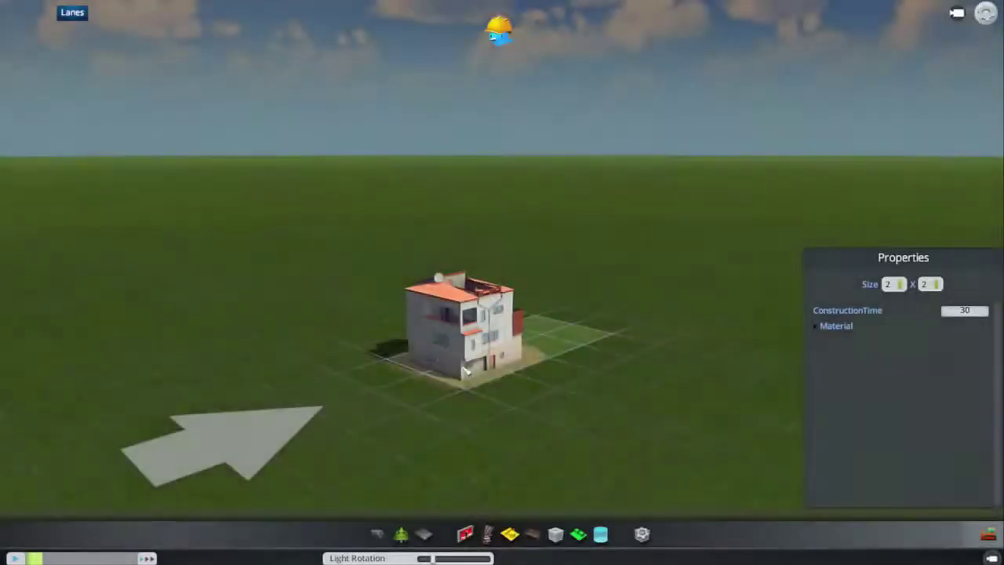
Step: Place the half-round sun logo sign on the house's front facade beside the entrance door
{"action": "left_click", "coordinate": [465, 533]}
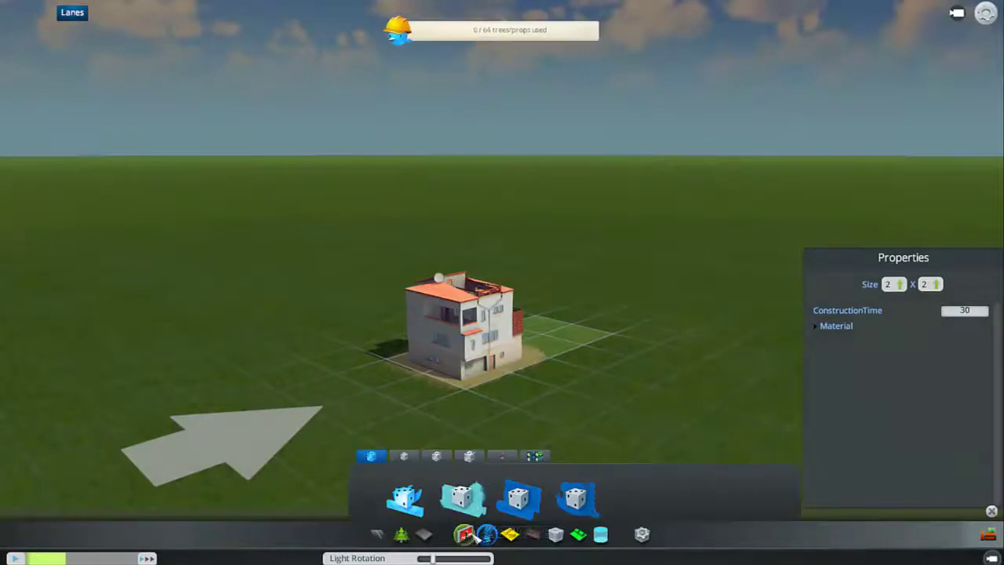
{"action": "left_click", "coordinate": [404, 499]}
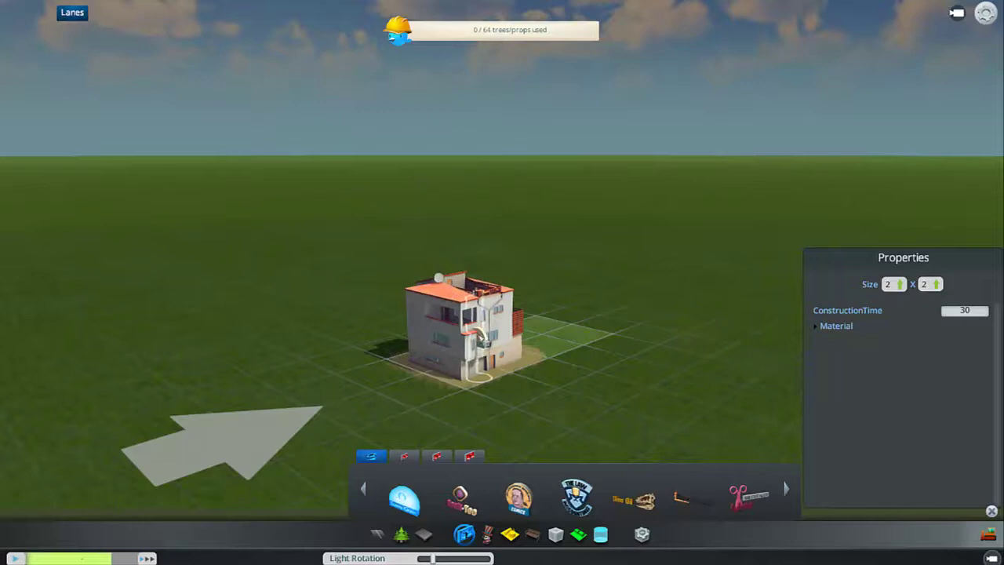
{"action": "key", "text": "d"}
{"action": "left_click", "coordinate": [455, 345]}
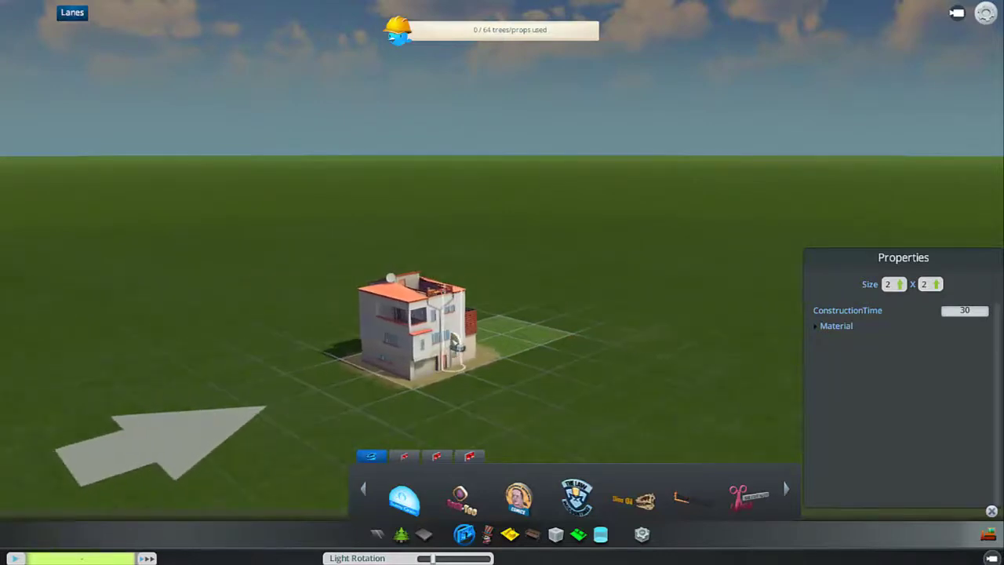
Step: Preview the long lettering sign against the house's front facade and side wall
{"action": "scroll", "coordinate": [439, 337], "scroll_direction": "up", "scroll_amount": 5}
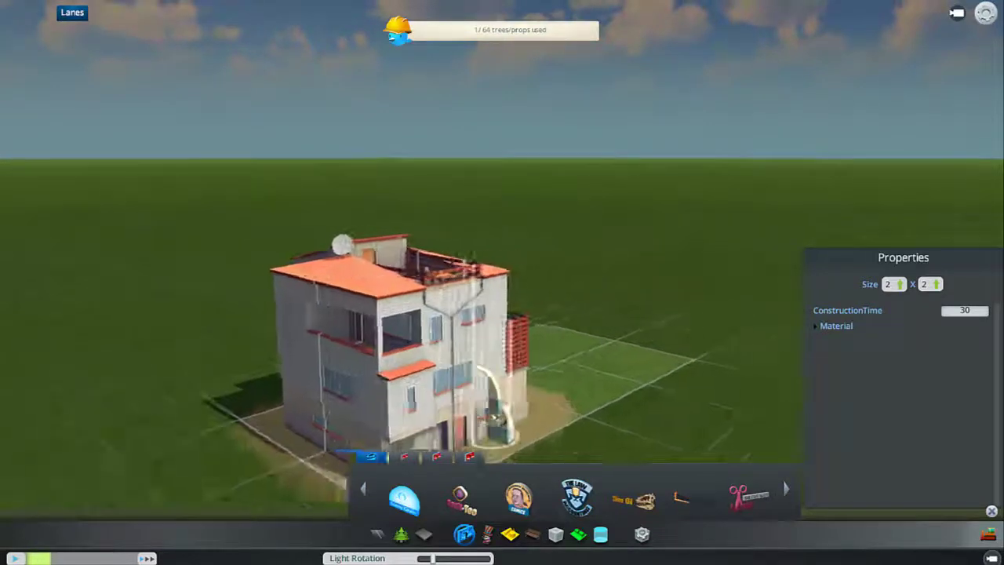
{"action": "scroll", "coordinate": [494, 416], "scroll_direction": "up", "scroll_amount": 5}
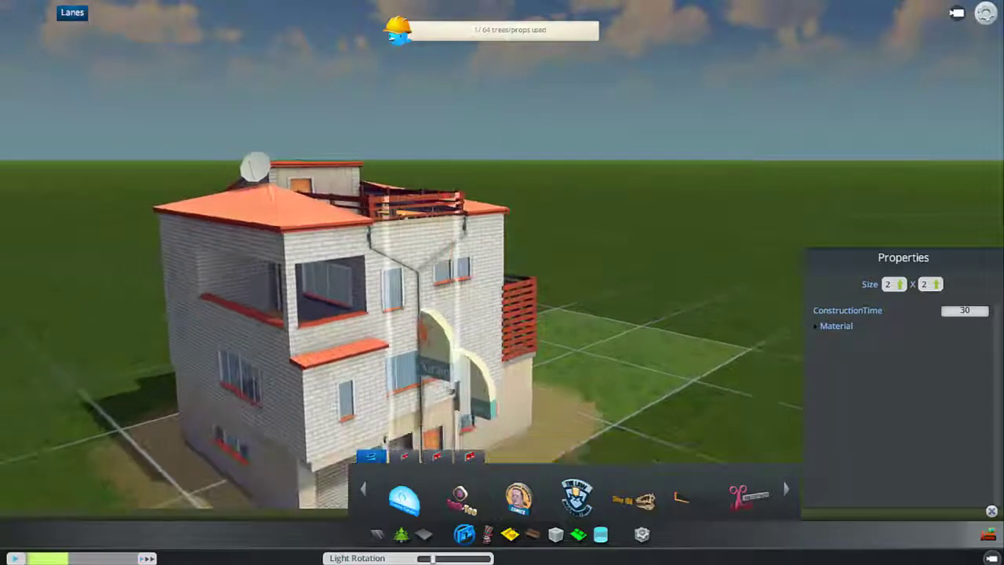
{"action": "left_click", "coordinate": [681, 497]}
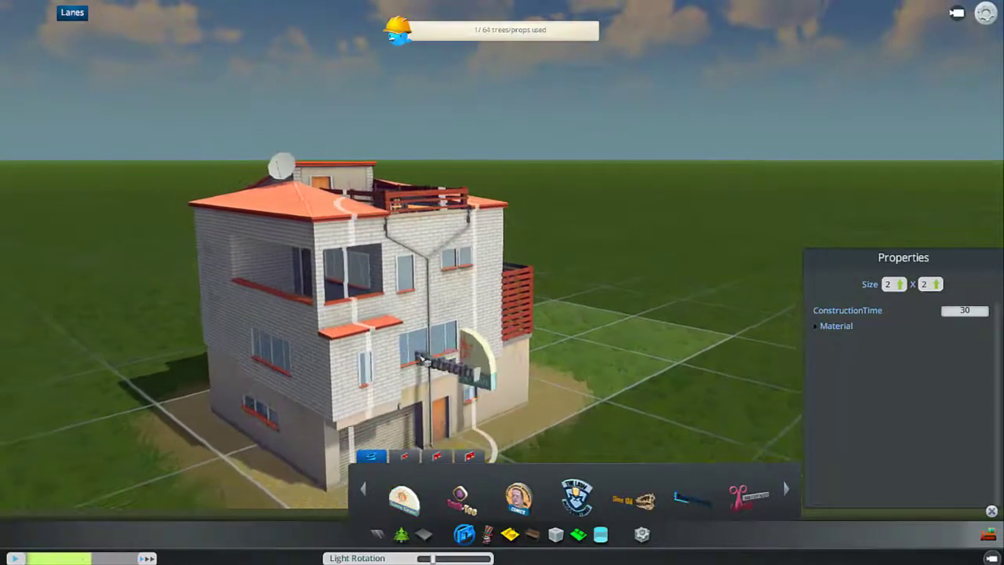
{"action": "key", "text": "d"}
{"action": "middle_click_drag", "start_coordinate": [423, 361], "coordinate": [401, 205]}
{"action": "key", "text": "a"}
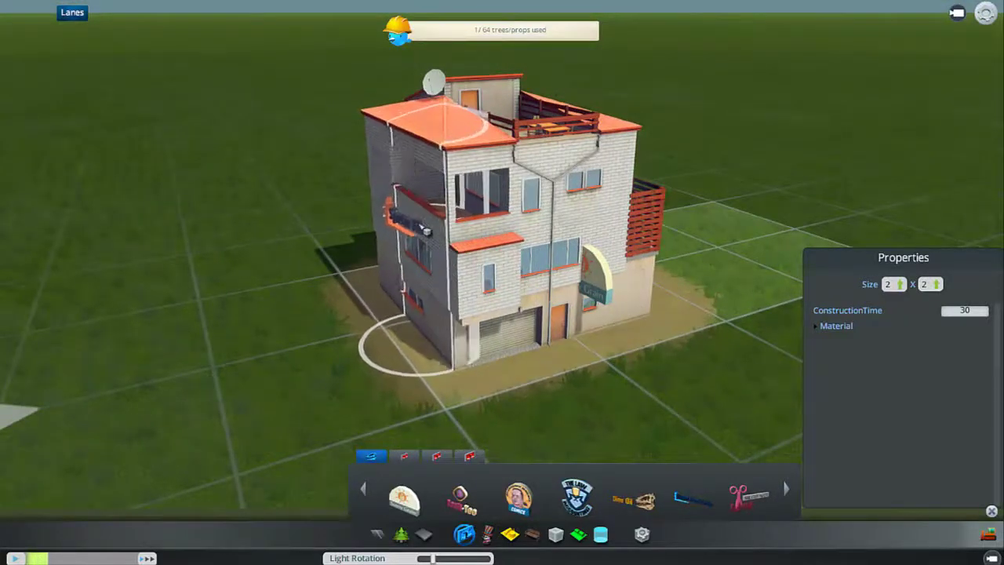
{"action": "middle_click_drag", "start_coordinate": [362, 219], "coordinate": [407, 268]}
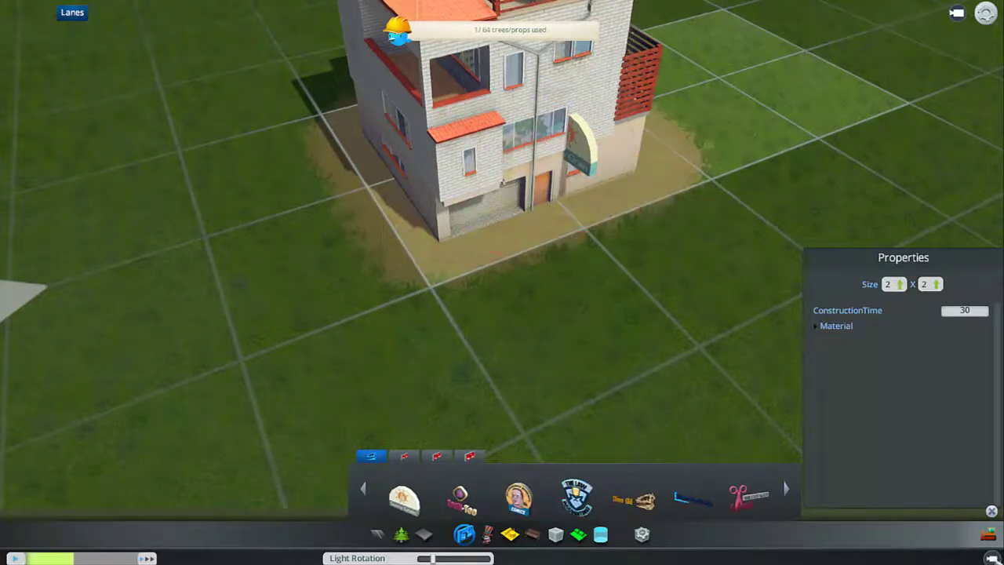
Step: Bulldoze the half-round sun logo sign and place the round Comics logo sign on the front facade above the garage
{"action": "left_click", "coordinate": [994, 537]}
{"action": "left_click", "coordinate": [582, 157]}
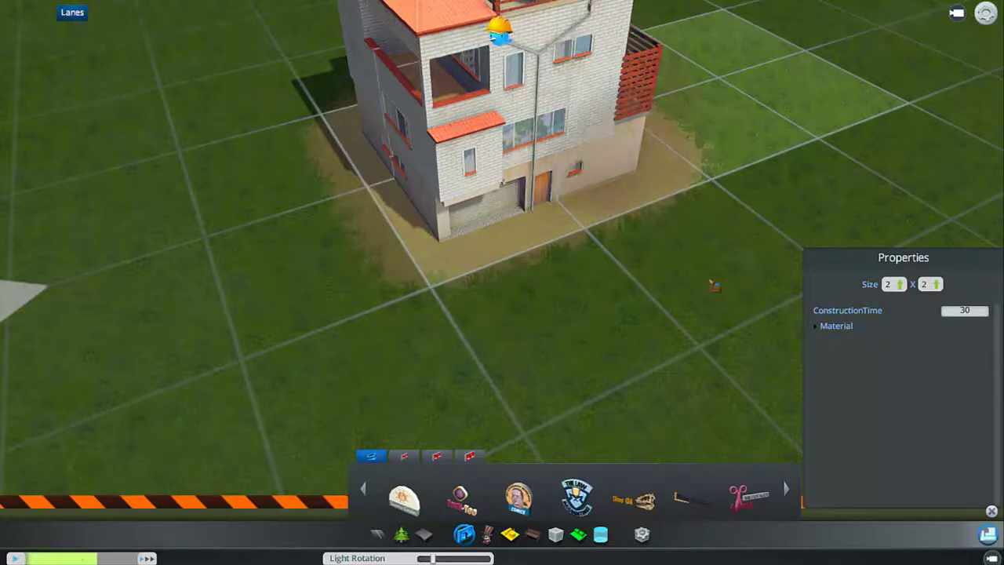
{"action": "left_click", "coordinate": [518, 496]}
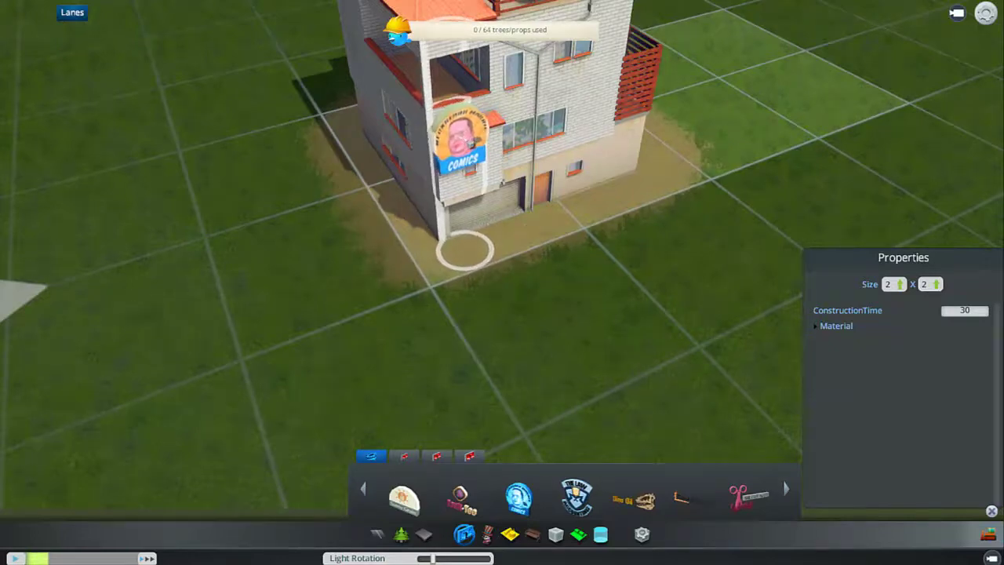
{"action": "left_click", "coordinate": [468, 138]}
{"action": "key", "text": "s"}
{"action": "key", "text": "a"}
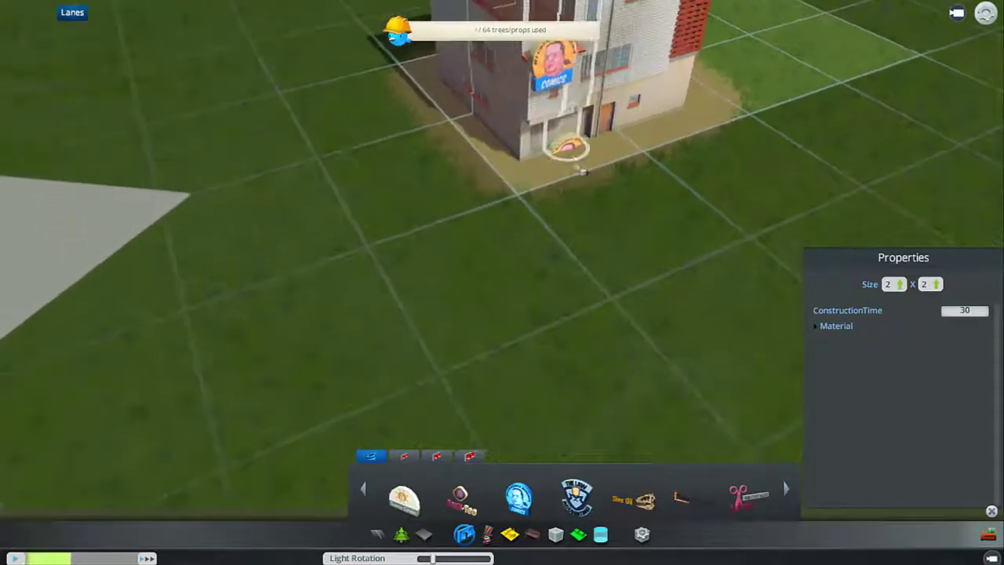
{"action": "key", "text": "w"}
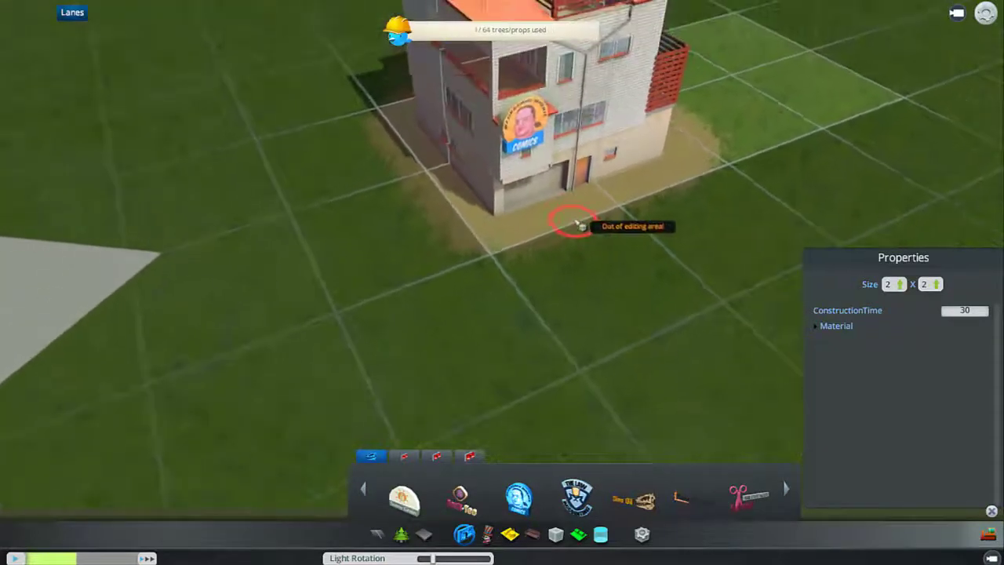
{"action": "scroll", "coordinate": [573, 205], "scroll_direction": "down", "scroll_amount": 2}
{"action": "key", "text": "d"}
{"action": "scroll", "coordinate": [490, 188], "scroll_direction": "up", "scroll_amount": 3}
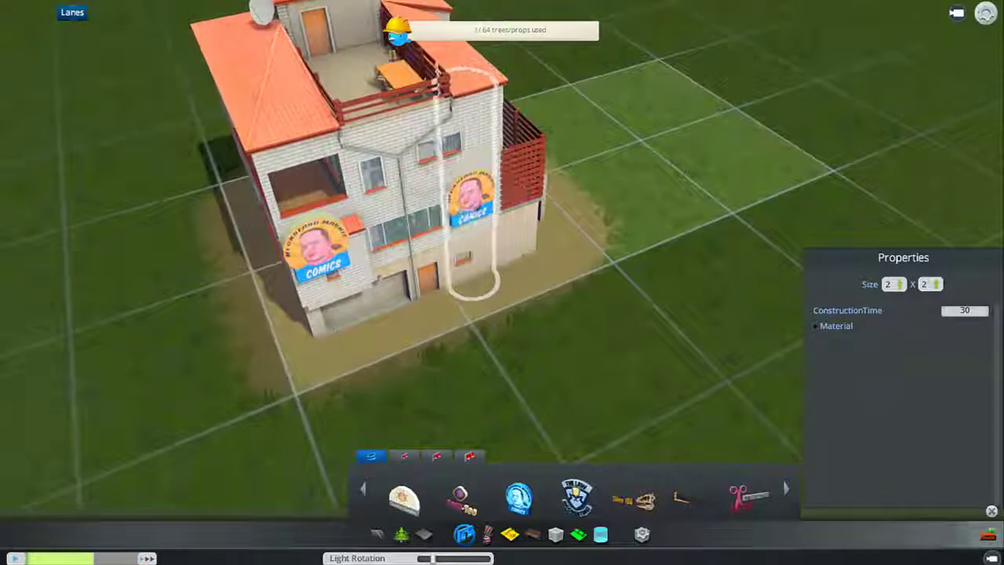
{"action": "scroll", "coordinate": [478, 290], "scroll_direction": "down", "scroll_amount": 5}
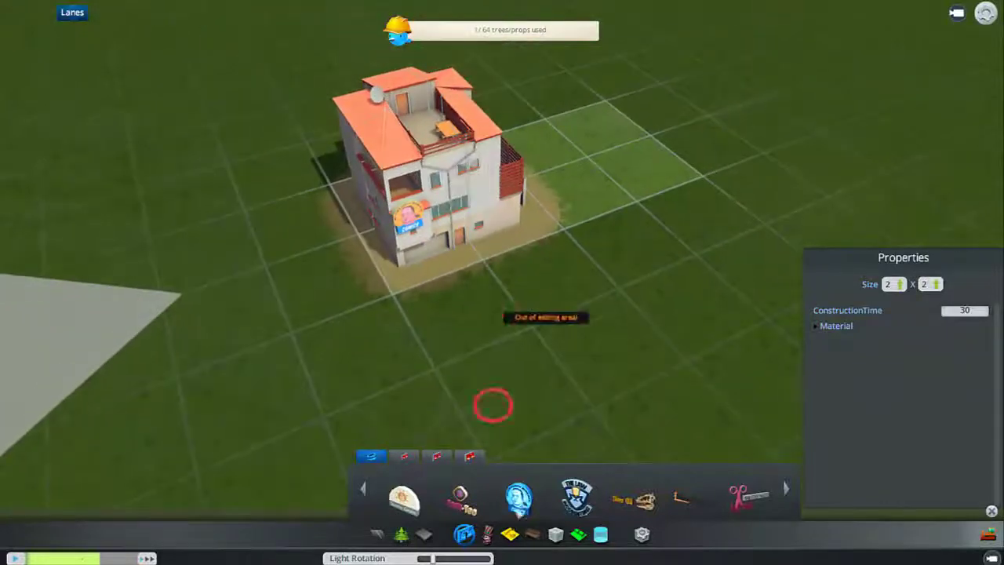
Step: Paint pavement over the lot in front of the house and erase it again
{"action": "left_click", "coordinate": [422, 534]}
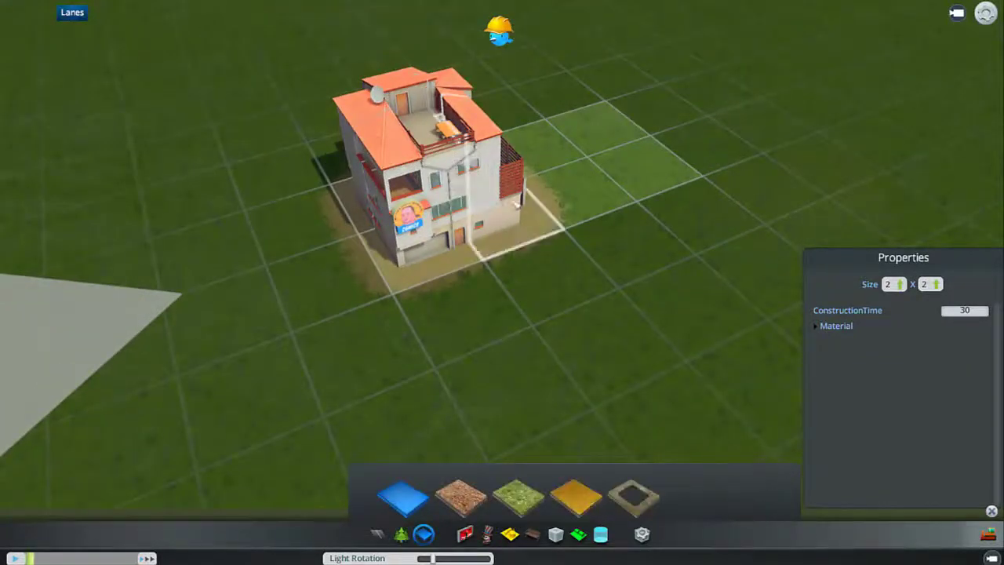
{"action": "mouse_move", "coordinate": [515, 205]}
{"action": "left_mouse_down"}
{"action": "mouse_move", "coordinate": [461, 203]}
{"action": "mouse_move", "coordinate": [497, 243]}
{"action": "left_mouse_up"}
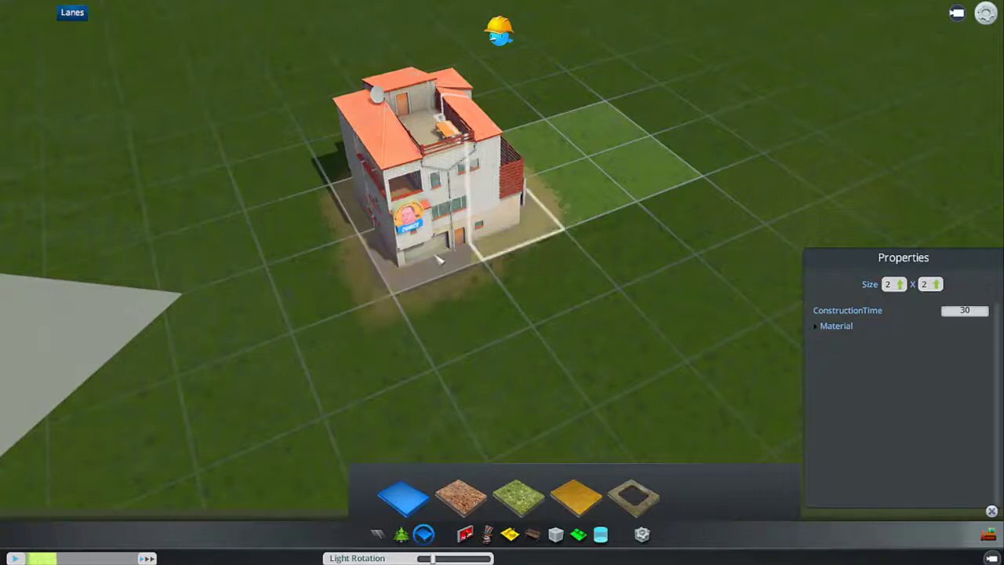
{"action": "right_click_drag", "start_coordinate": [437, 259], "coordinate": [480, 251]}
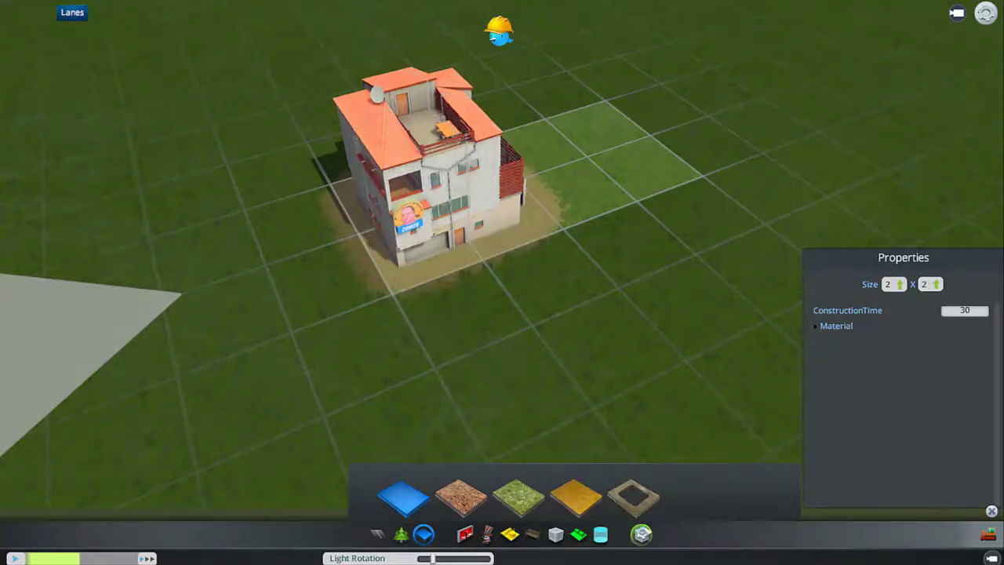
Step: Look through the snapshot tool and the rooftop, playground and industrial prop categories available for the building
{"action": "left_click", "coordinate": [640, 533]}
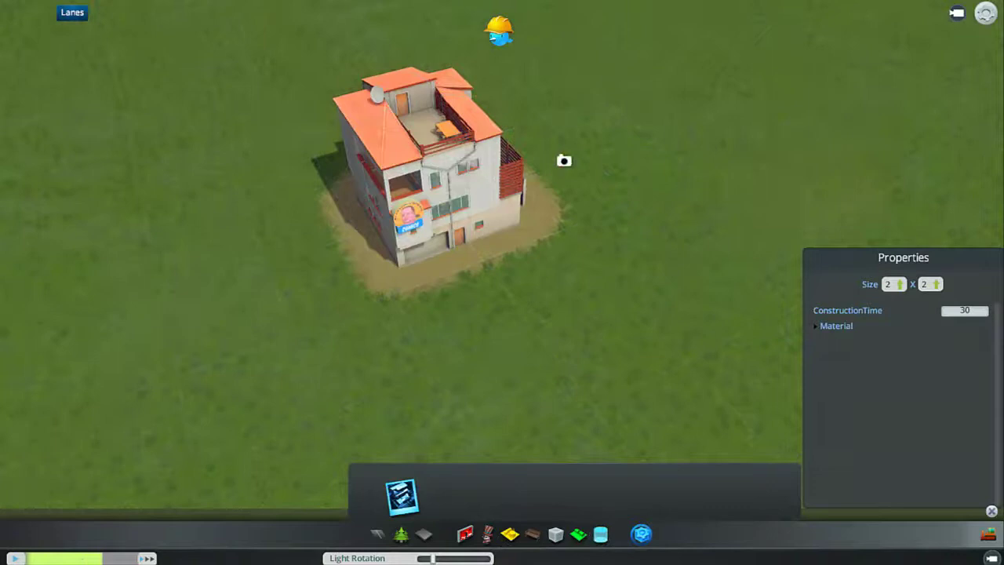
{"action": "left_click", "coordinate": [555, 534]}
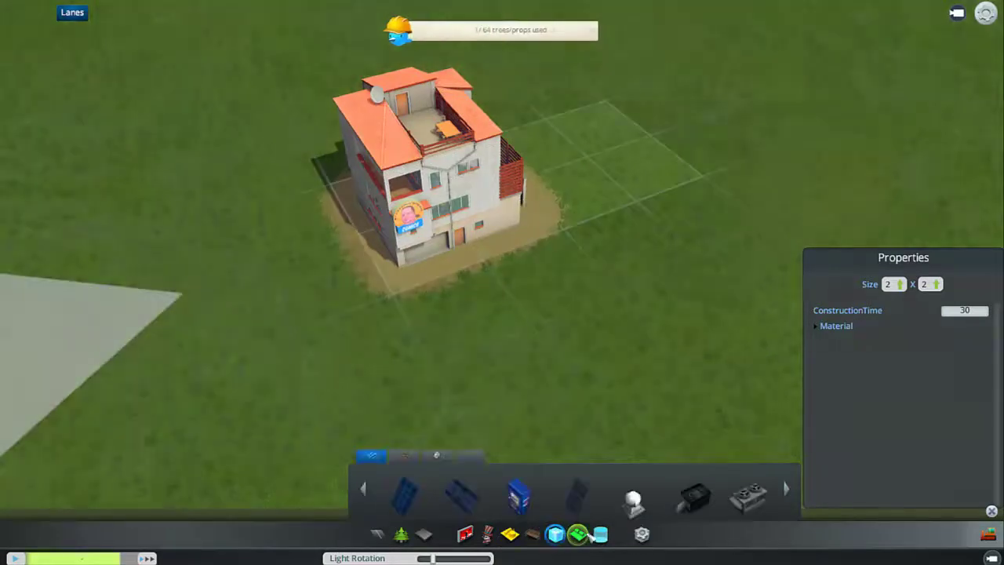
{"action": "left_click", "coordinate": [597, 488]}
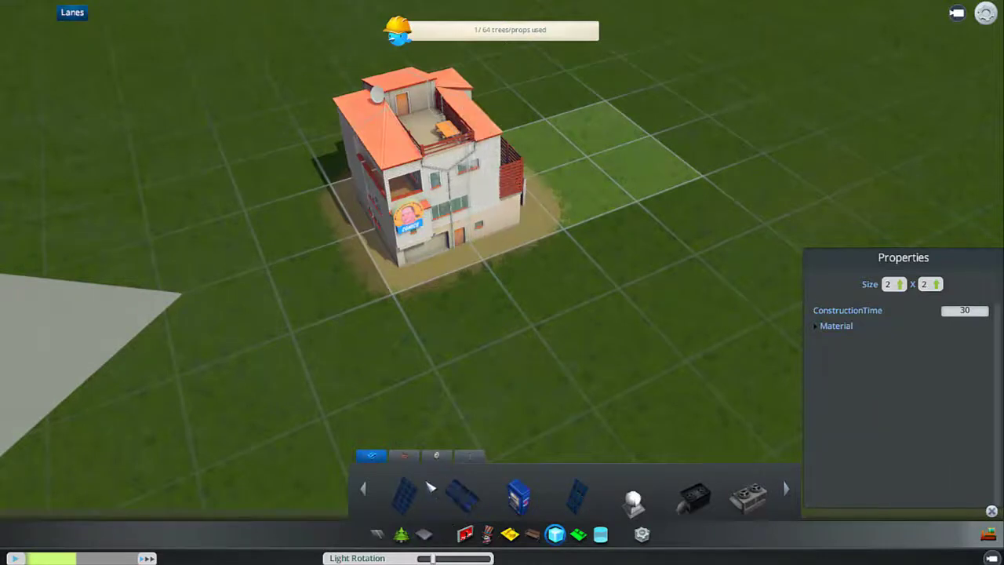
{"action": "left_click", "coordinate": [411, 457]}
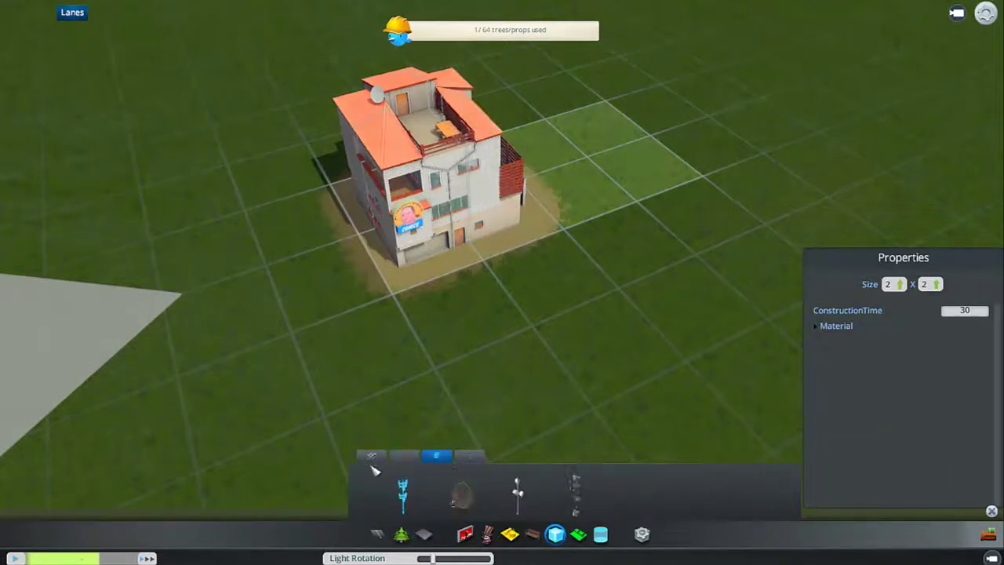
{"action": "left_click", "coordinate": [372, 455]}
{"action": "left_click", "coordinate": [531, 534]}
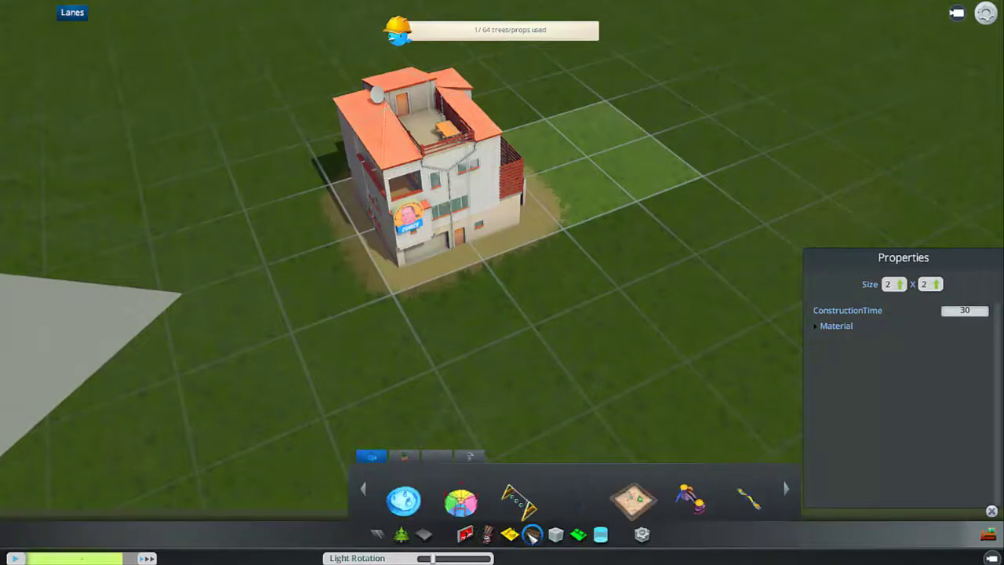
{"action": "mouse_move", "coordinate": [520, 506]}
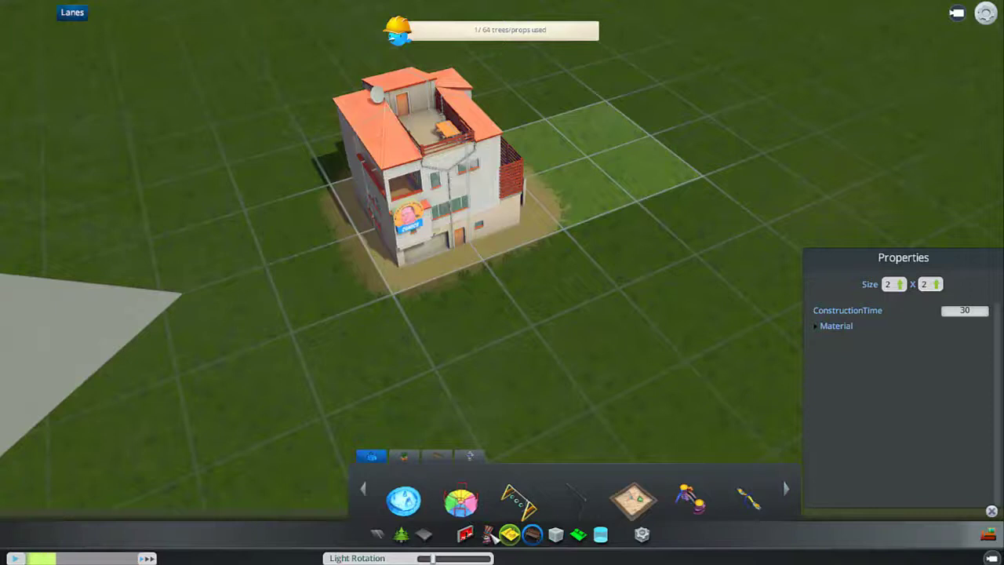
{"action": "left_click", "coordinate": [511, 535]}
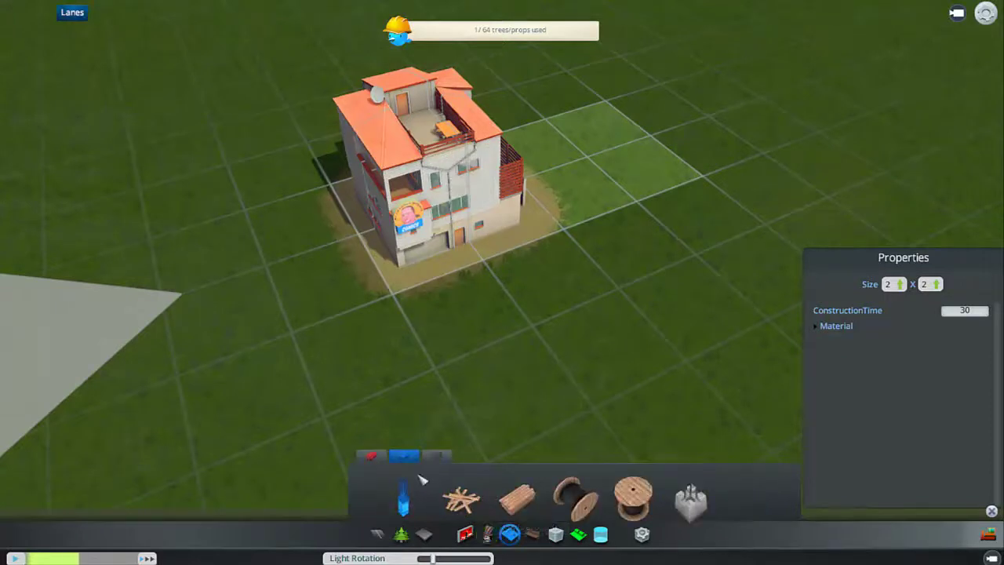
Step: Preview the randomised logo sign prop at several spots on the house's facade without placing it
{"action": "left_click", "coordinate": [485, 537]}
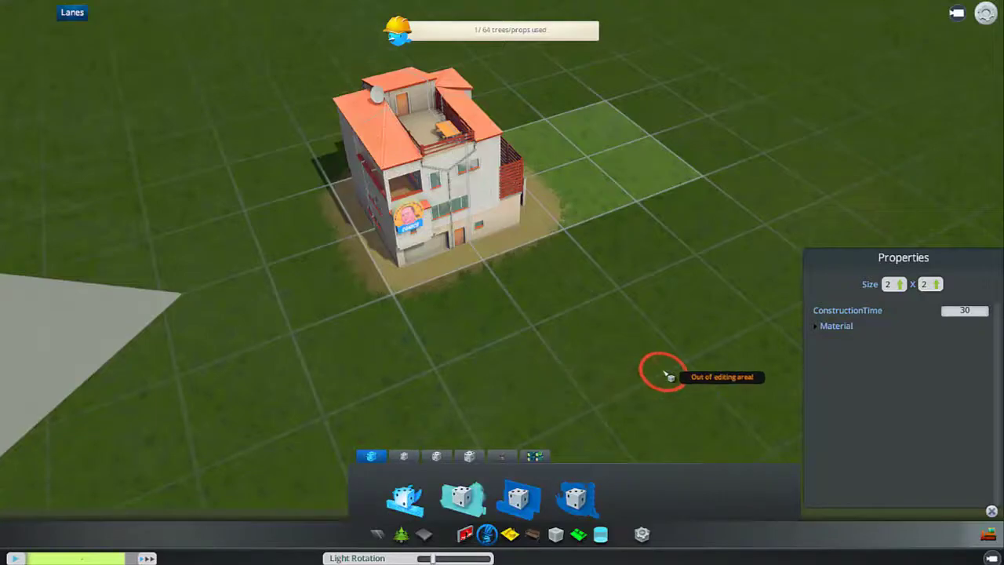
{"action": "scroll", "coordinate": [444, 174], "scroll_direction": "up", "scroll_amount": 10}
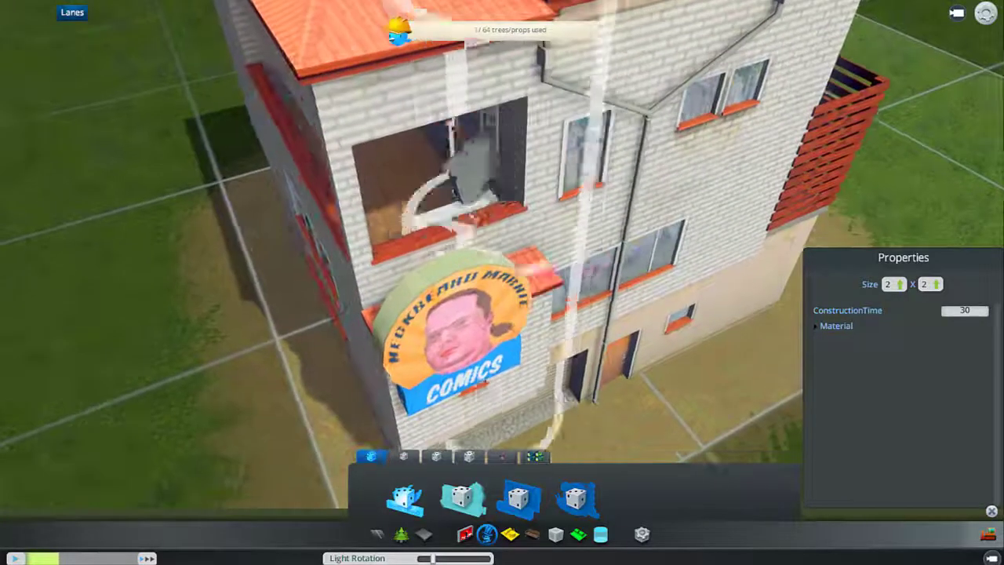
{"action": "scroll", "coordinate": [566, 88], "scroll_direction": "up", "scroll_amount": 5}
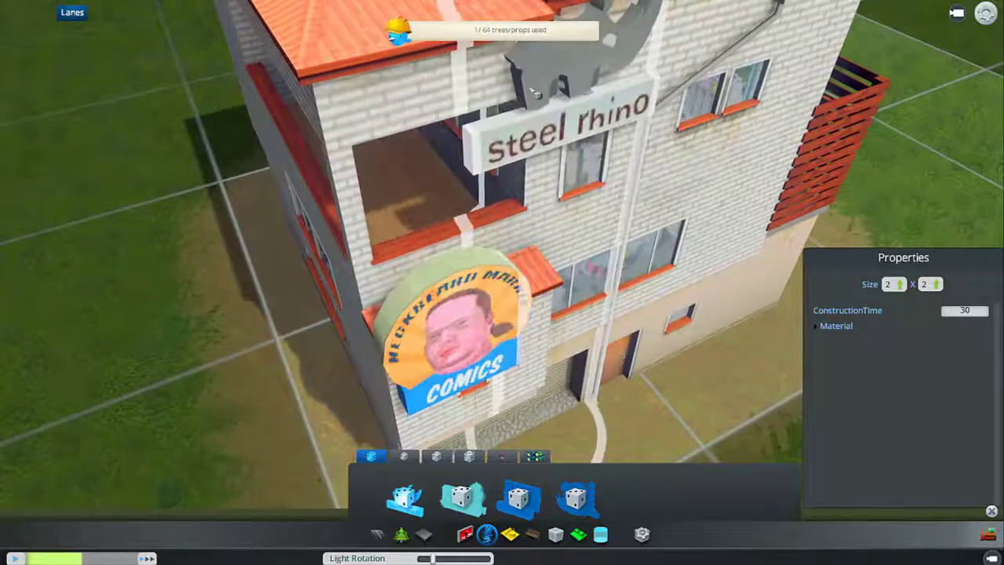
{"action": "scroll", "coordinate": [566, 88], "scroll_direction": "down", "scroll_amount": 10}
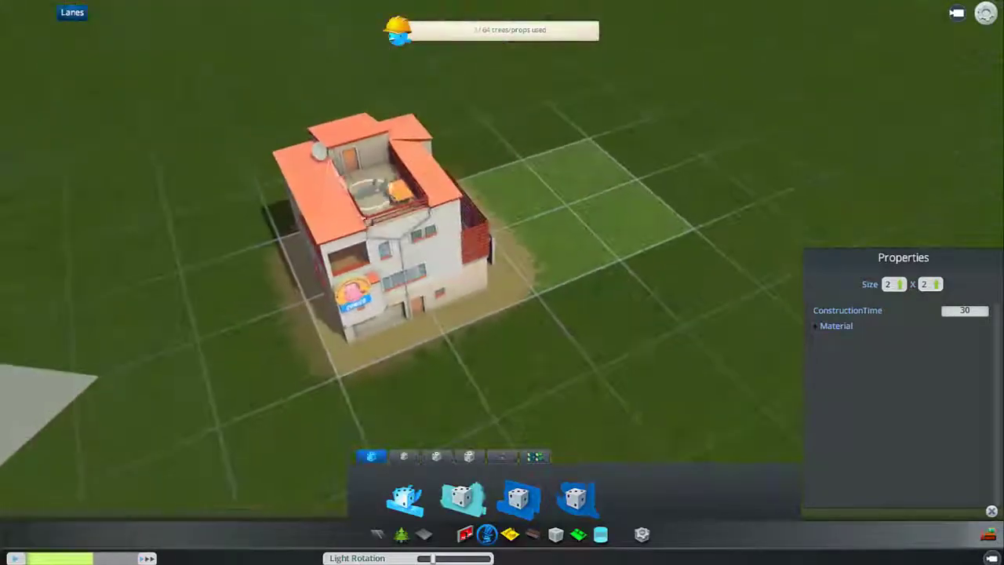
{"action": "scroll", "coordinate": [502, 236], "scroll_direction": "up", "scroll_amount": 10}
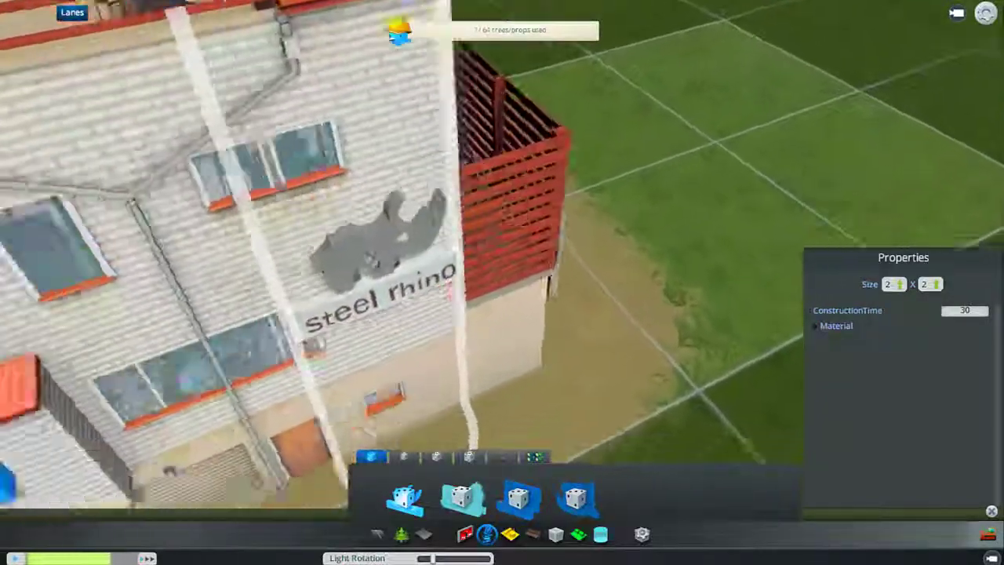
{"action": "scroll", "coordinate": [502, 235], "scroll_direction": "down", "scroll_amount": 4}
{"action": "scroll", "coordinate": [439, 235], "scroll_direction": "down", "scroll_amount": 5}
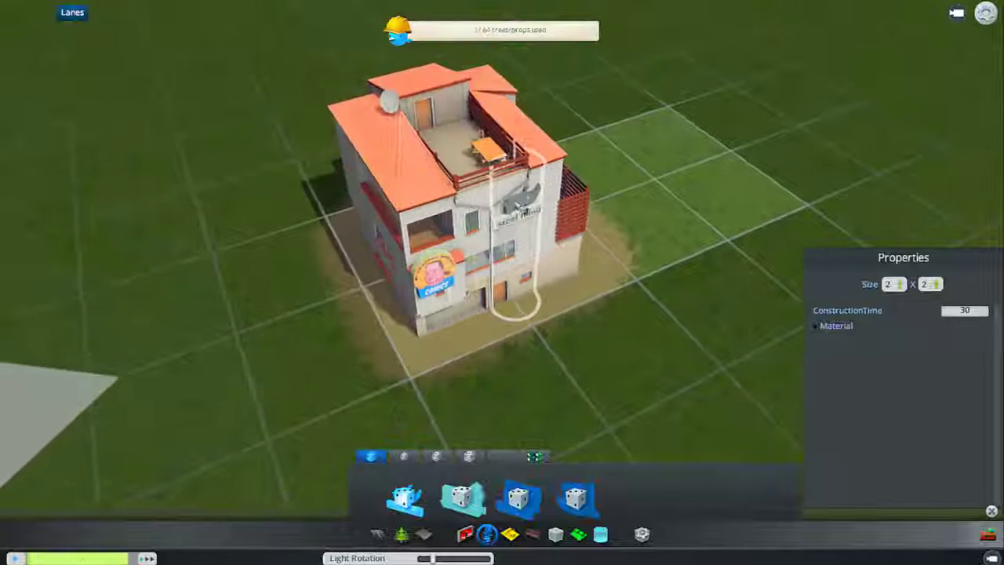
{"action": "key", "text": "Escape"}
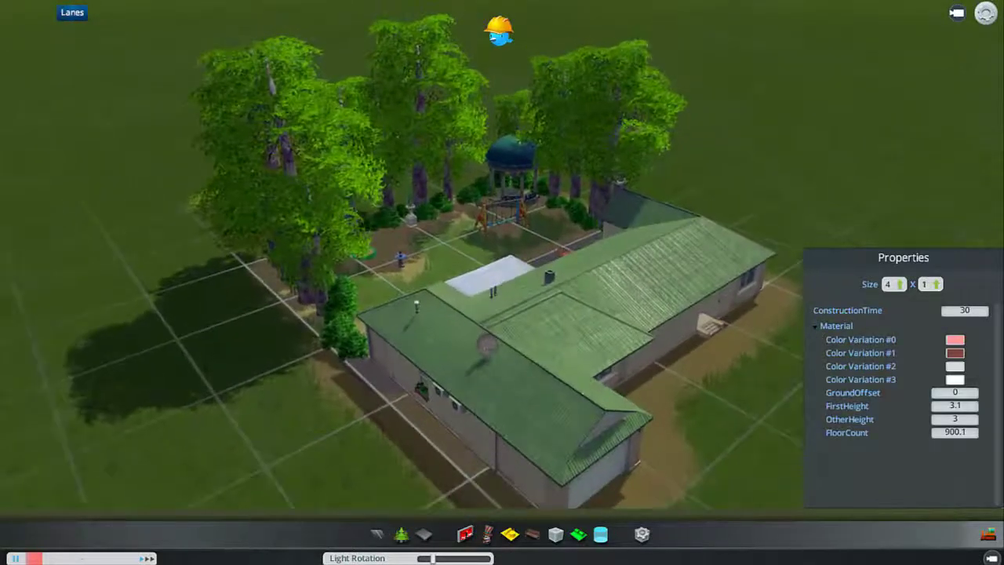
Step: Examine the green-roofed example building up close, including its terrace furniture, swings, gazebo and surrounding trees
{"action": "scroll", "coordinate": [462, 345], "scroll_direction": "up", "scroll_amount": 5}
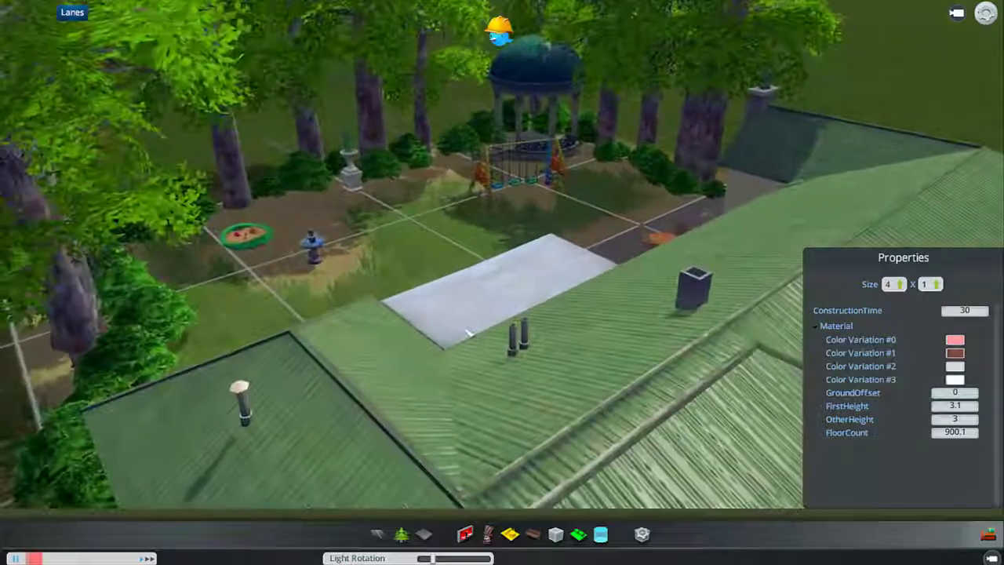
{"action": "key", "text": "a"}
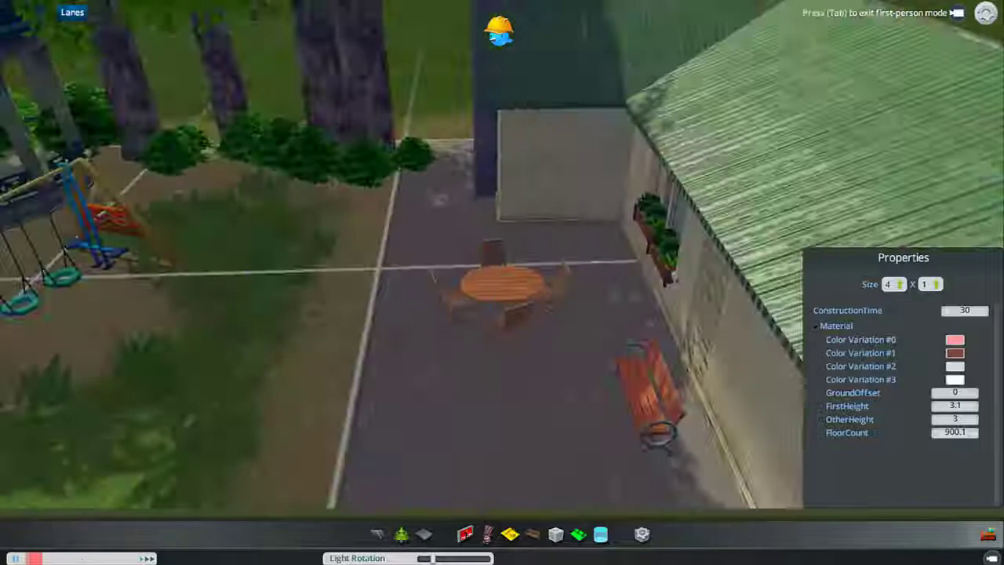
{"action": "key", "text": "w"}
{"action": "key", "text": "w"}
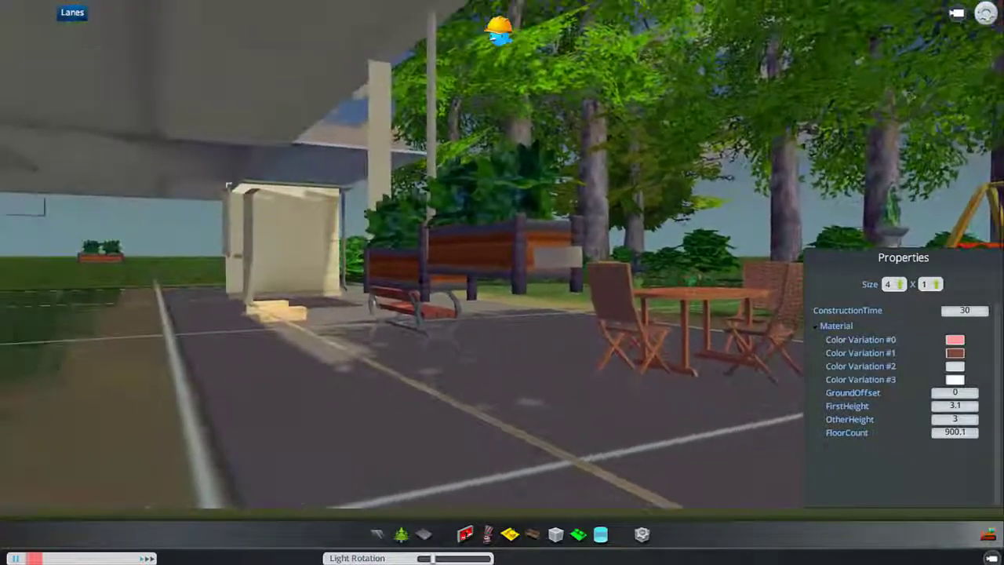
{"action": "key", "text": "w"}
{"action": "key", "text": "w"}
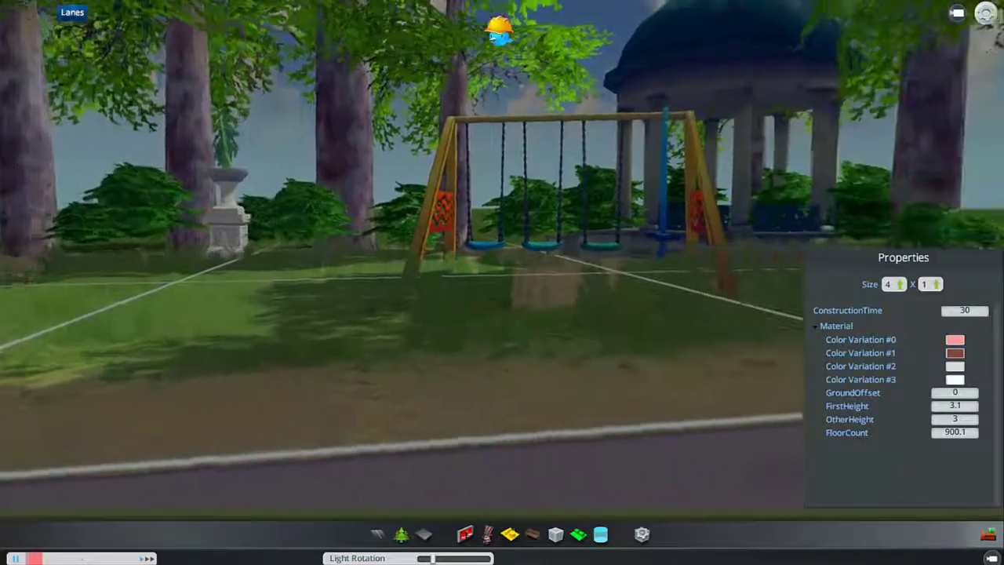
{"action": "key", "text": "w"}
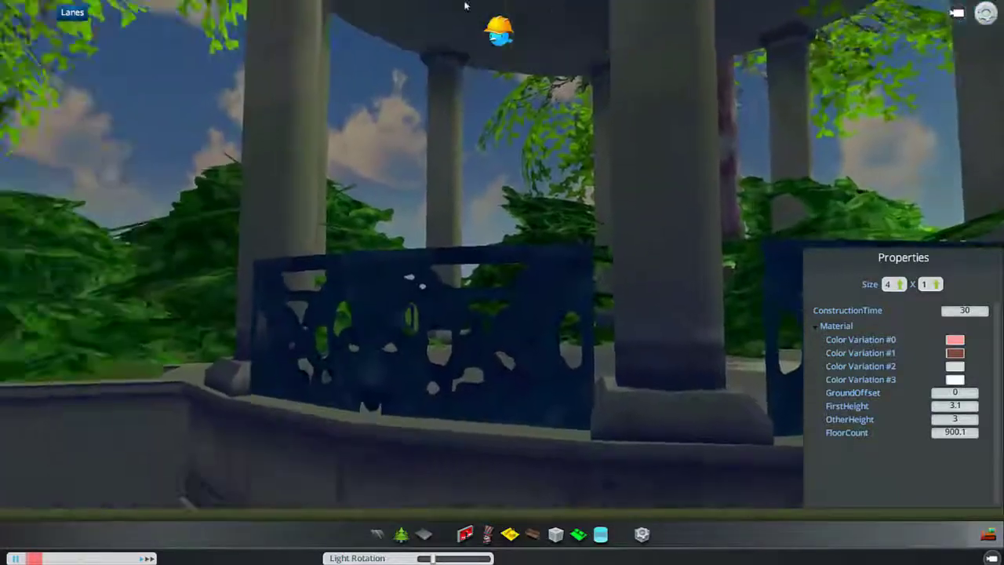
{"action": "key", "text": "w"}
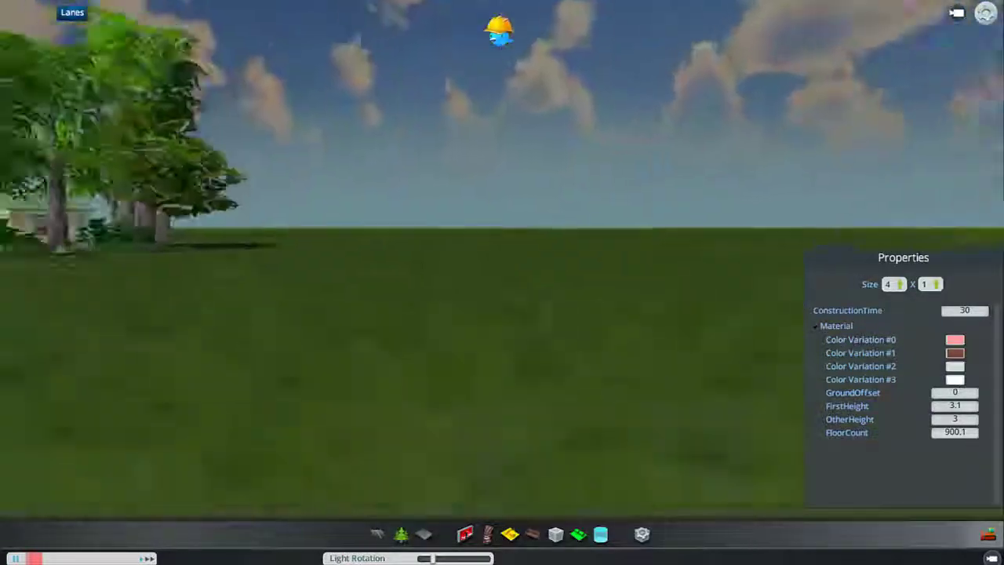
{"action": "key", "text": "w"}
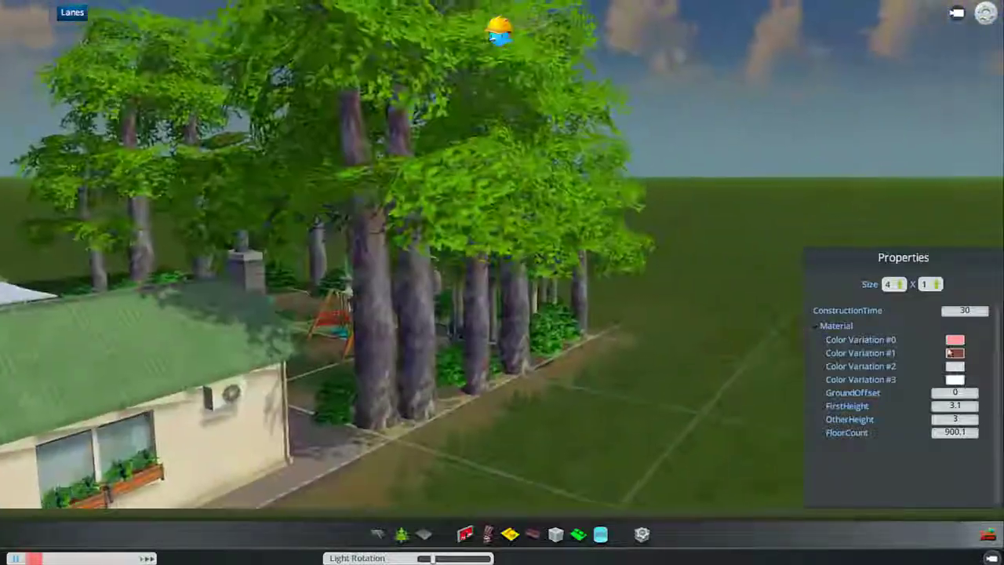
Step: Inspect the green-roofed house's outer side wall, the neighbouring trees and the courtyard facade with its door, bench and canopy
{"action": "middle_click_drag", "start_coordinate": [949, 352], "coordinate": [549, 311]}
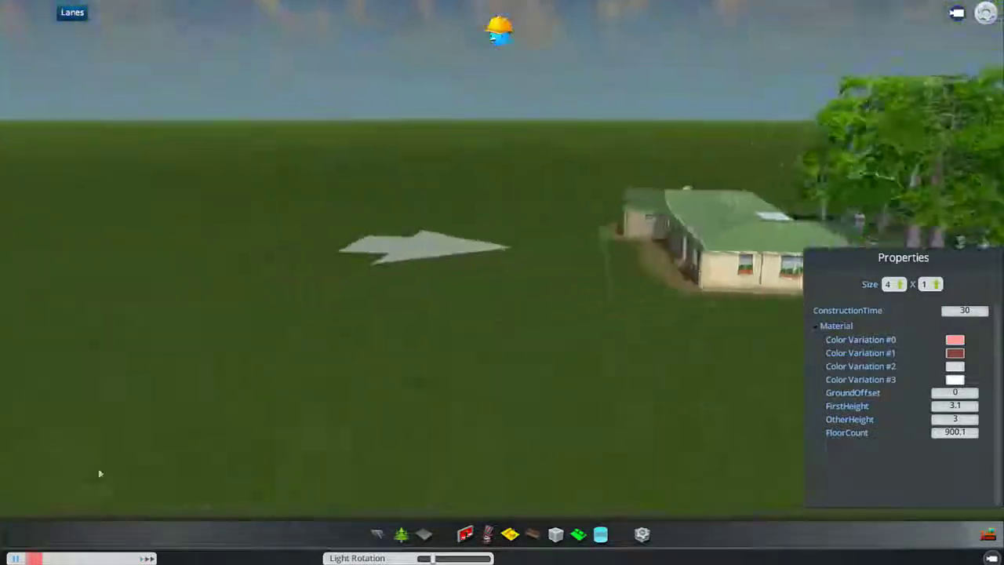
{"action": "key", "text": "w"}
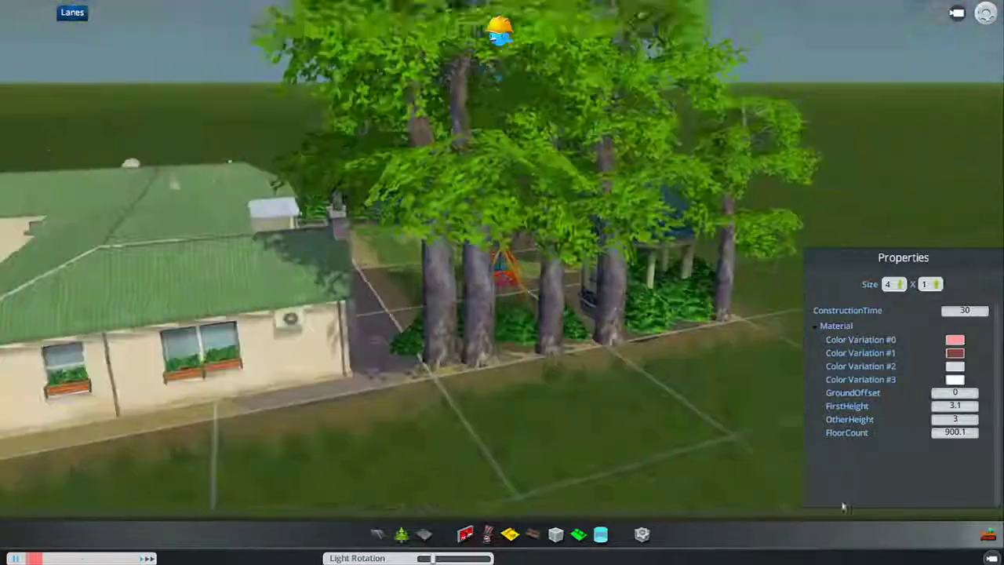
{"action": "key", "text": "w"}
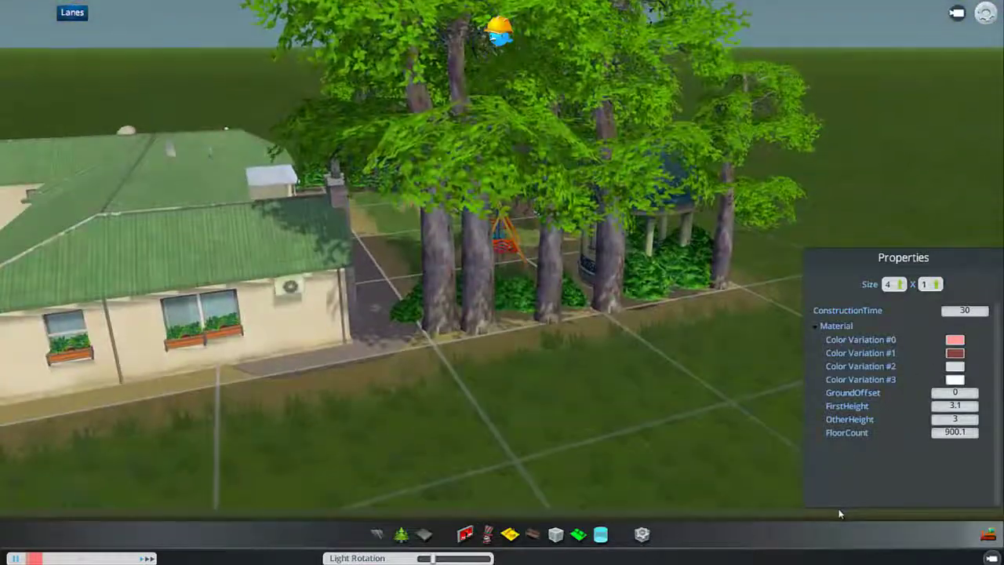
{"action": "scroll", "coordinate": [843, 513], "scroll_direction": "up", "scroll_amount": 5}
{"action": "middle_click_drag", "start_coordinate": [865, 506], "coordinate": [47, 270]}
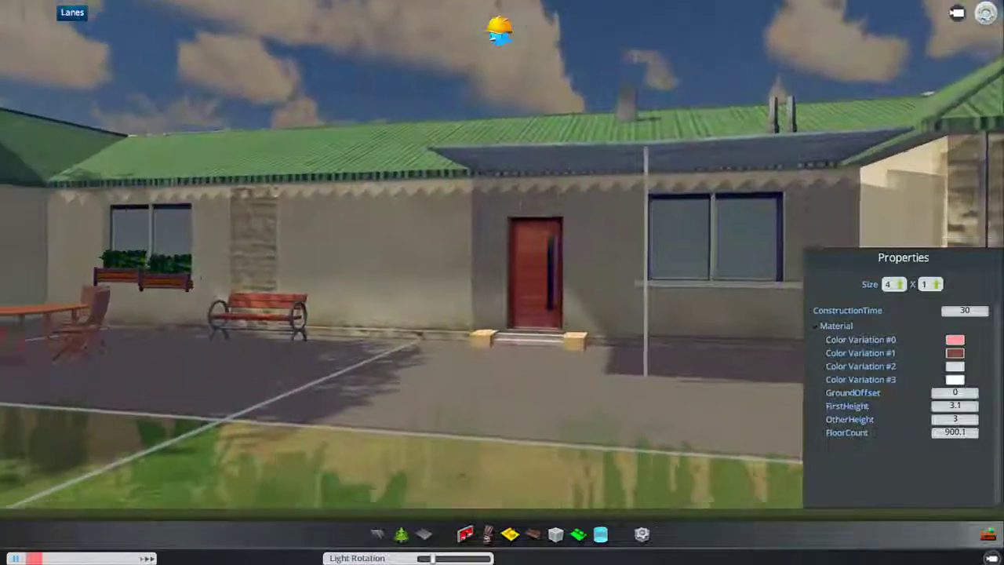
{"action": "scroll", "coordinate": [98, 339], "scroll_direction": "up", "scroll_amount": 5}
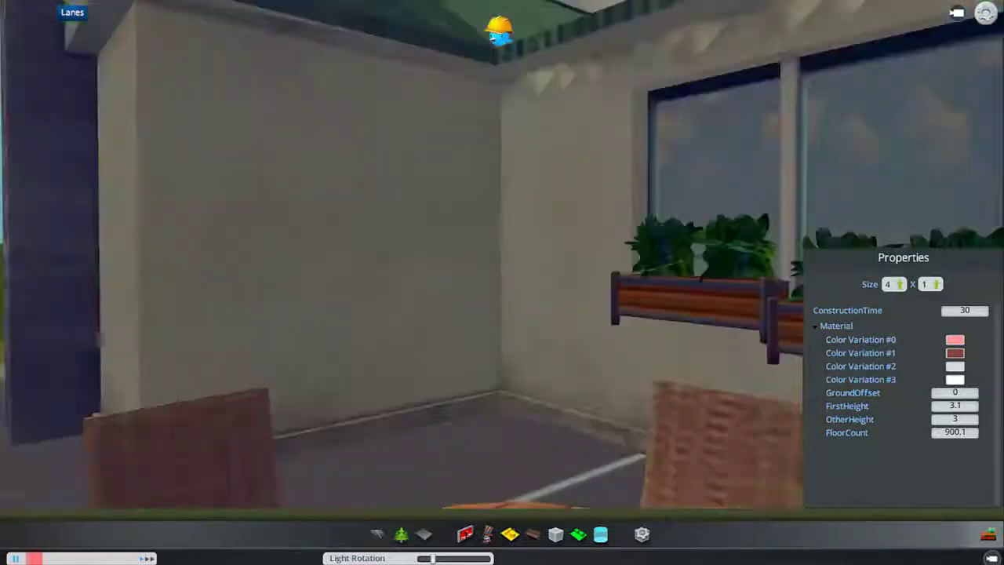
Step: Examine the terrace corner with its table and chairs and the flower boxes mounted under the window
{"action": "middle_click_drag", "start_coordinate": [98, 339], "coordinate": [583, 290]}
{"action": "scroll", "coordinate": [594, 310], "scroll_direction": "up", "scroll_amount": 5}
{"action": "scroll", "coordinate": [582, 290], "scroll_direction": "down", "scroll_amount": 6}
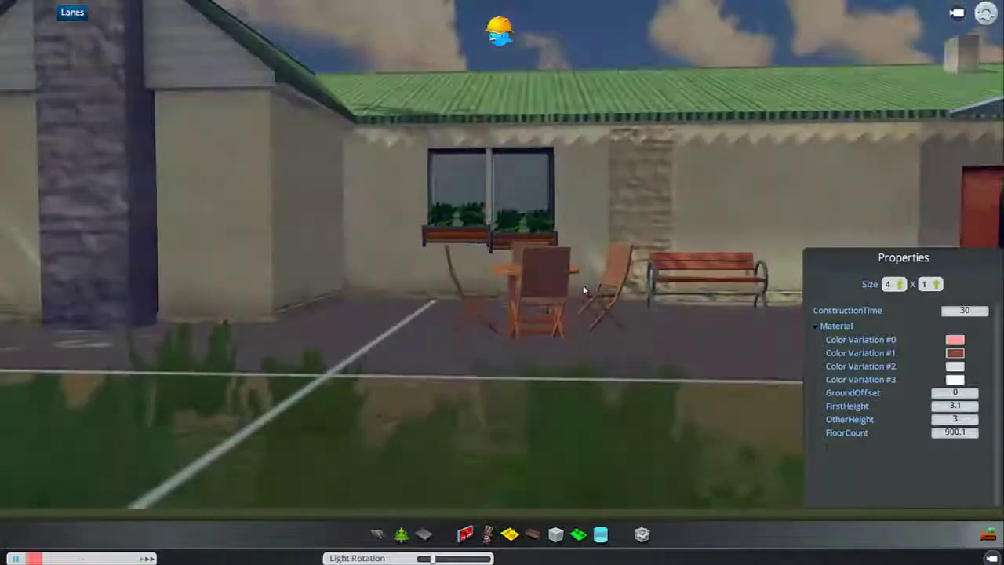
{"action": "key", "text": "w"}
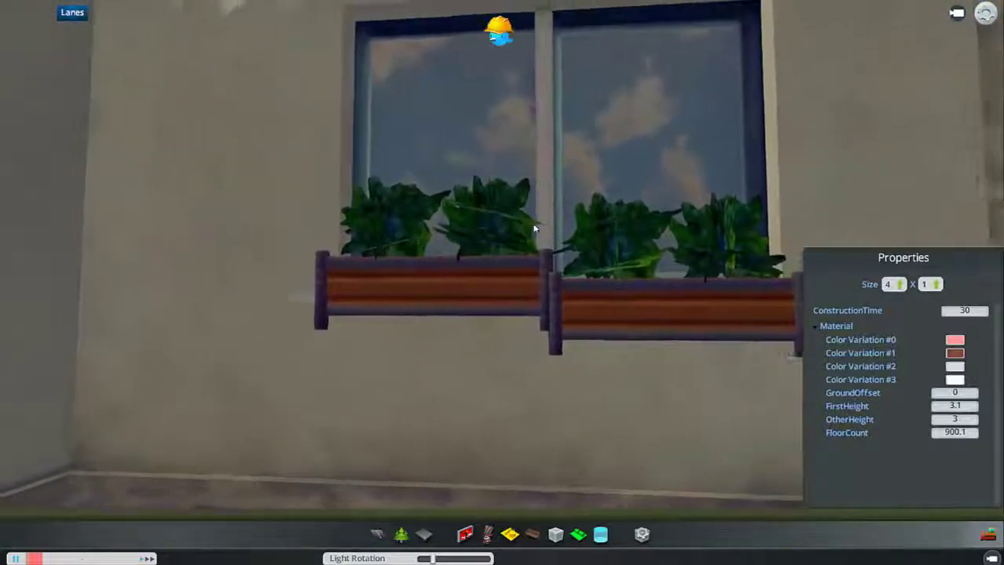
{"action": "key", "text": "s"}
{"action": "key", "text": "w"}
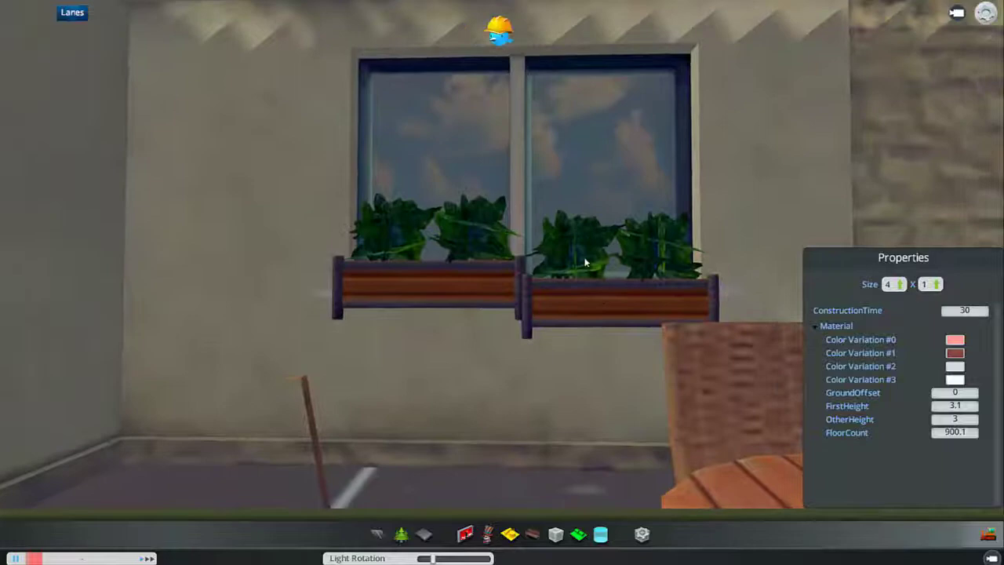
{"action": "key", "text": "d"}
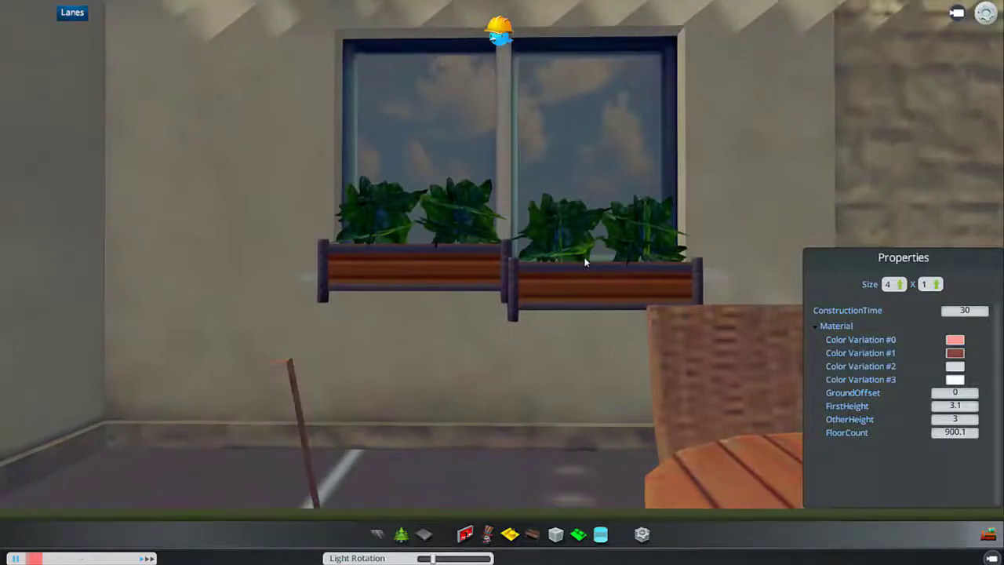
{"action": "middle_click_drag", "start_coordinate": [586, 262], "coordinate": [670, 236]}
Step: View the whole example lot from a distance on several sides, including the garage end and the tree line
{"action": "key", "text": "w"}
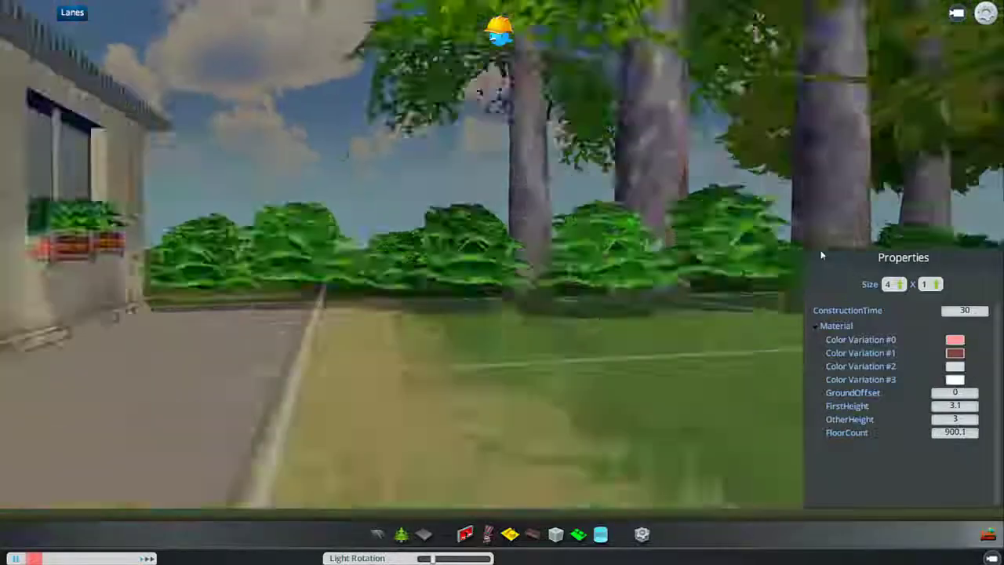
{"action": "key", "text": "s"}
{"action": "key", "text": "a"}
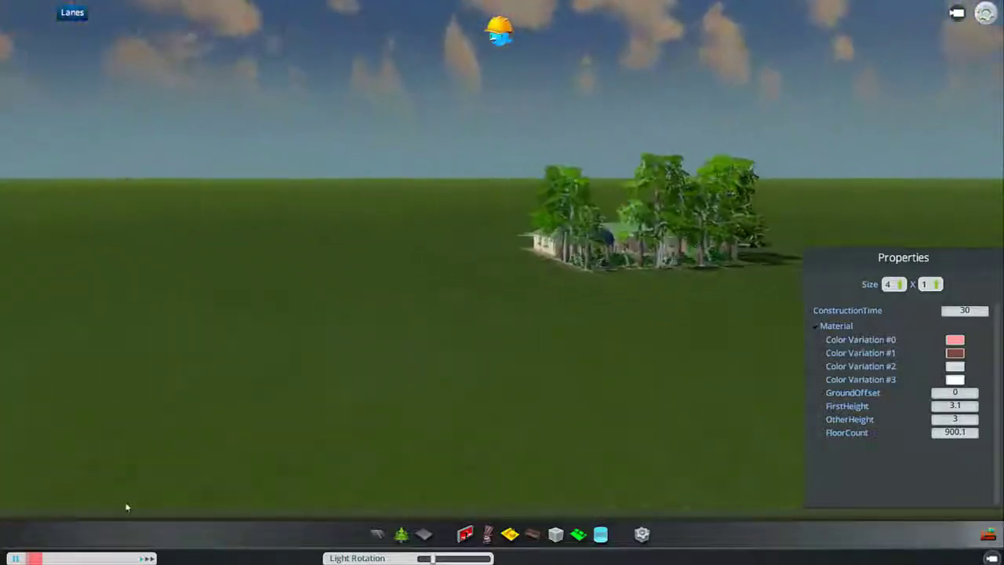
{"action": "key", "text": "w"}
{"action": "key", "text": "a"}
{"action": "key", "text": "w"}
{"action": "key", "text": "a"}
{"action": "key", "text": "s"}
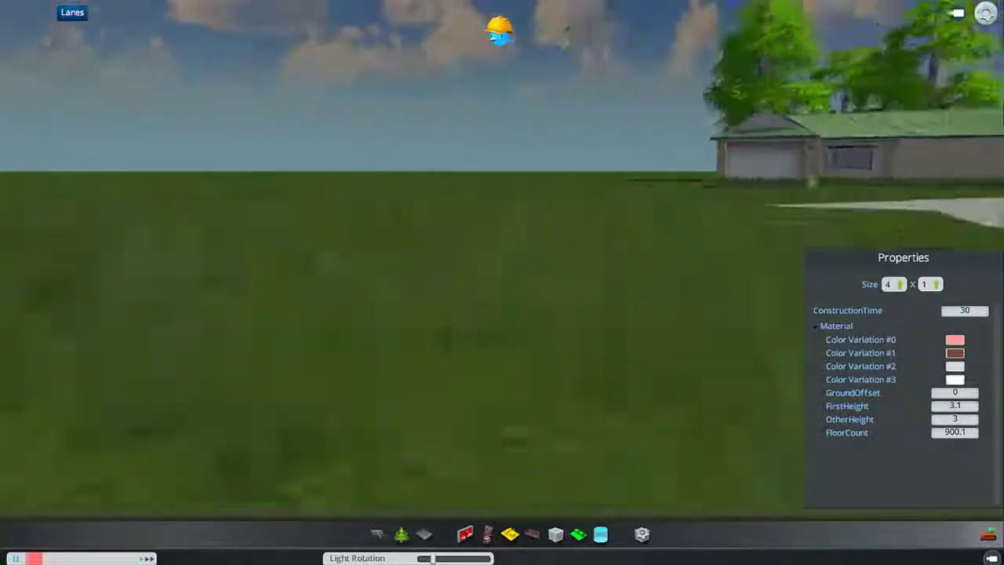
{"action": "key", "text": "d"}
{"action": "key", "text": "w"}
{"action": "key", "text": "s"}
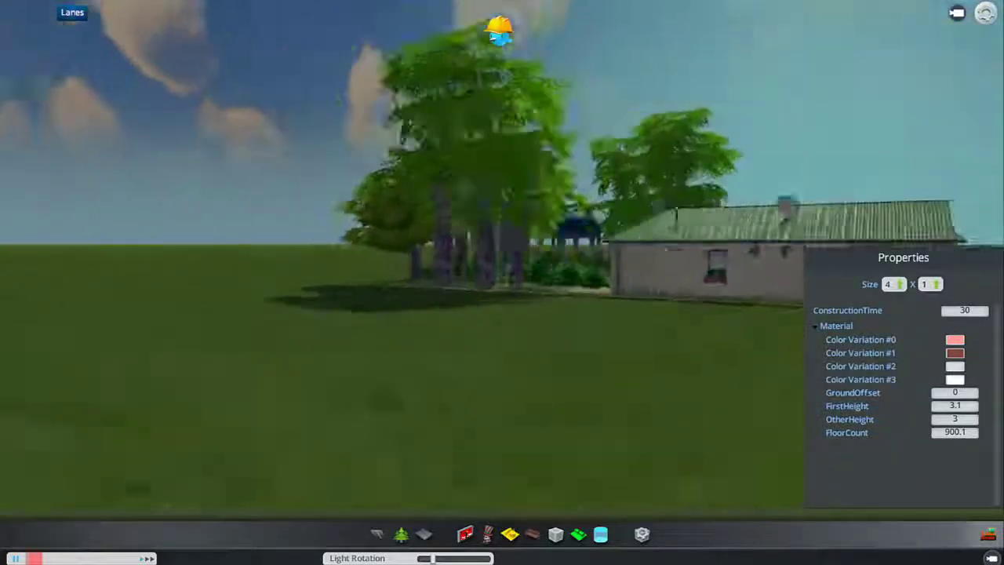
Step: Inspect the trees, bushes and wall-mounted details around the house at ground level
{"action": "key", "text": "w"}
{"action": "key", "text": "a"}
{"action": "key", "text": "d"}
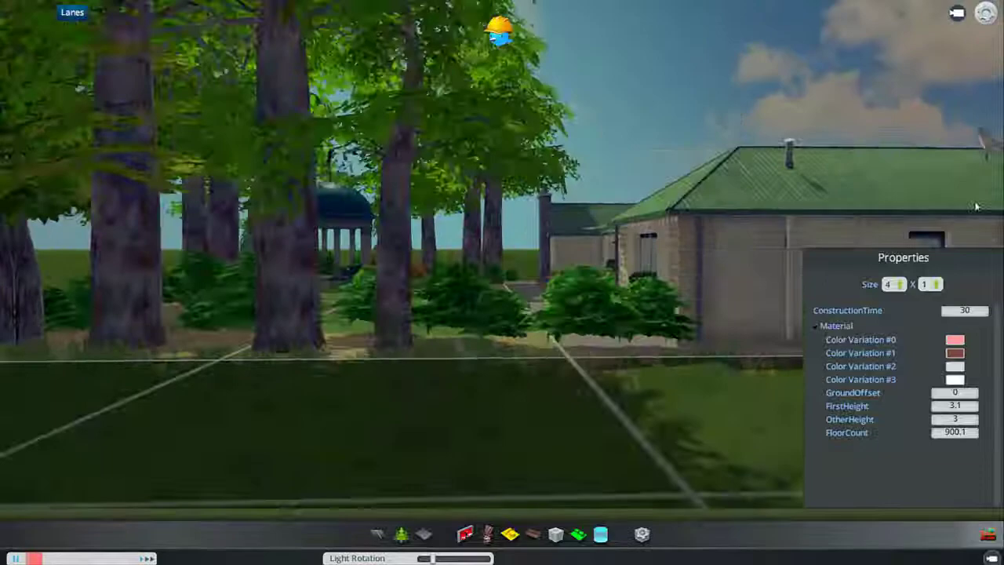
{"action": "key", "text": "w"}
{"action": "key", "text": "w"}
{"action": "key", "text": "a"}
{"action": "key", "text": "d"}
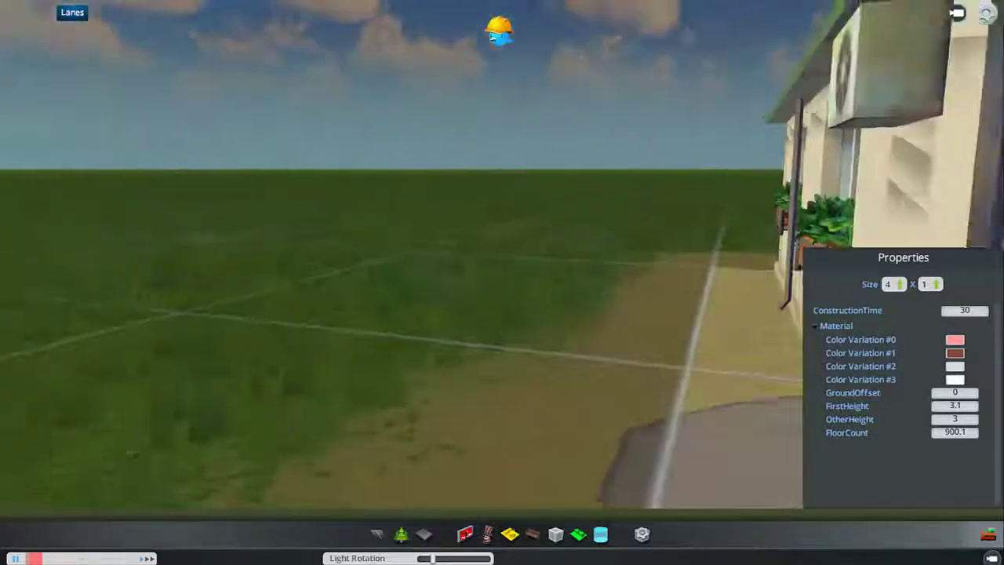
{"action": "key", "text": "w"}
{"action": "key", "text": "s"}
{"action": "key", "text": "a"}
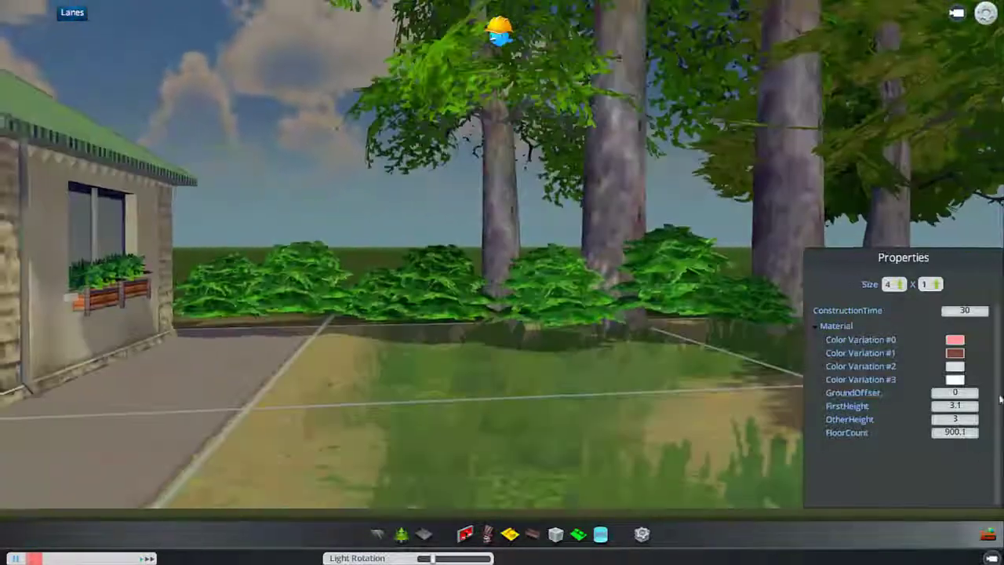
{"action": "key", "text": "w"}
{"action": "scroll", "coordinate": [502, 282], "scroll_direction": "down", "scroll_amount": 5}
{"action": "key", "text": "a"}
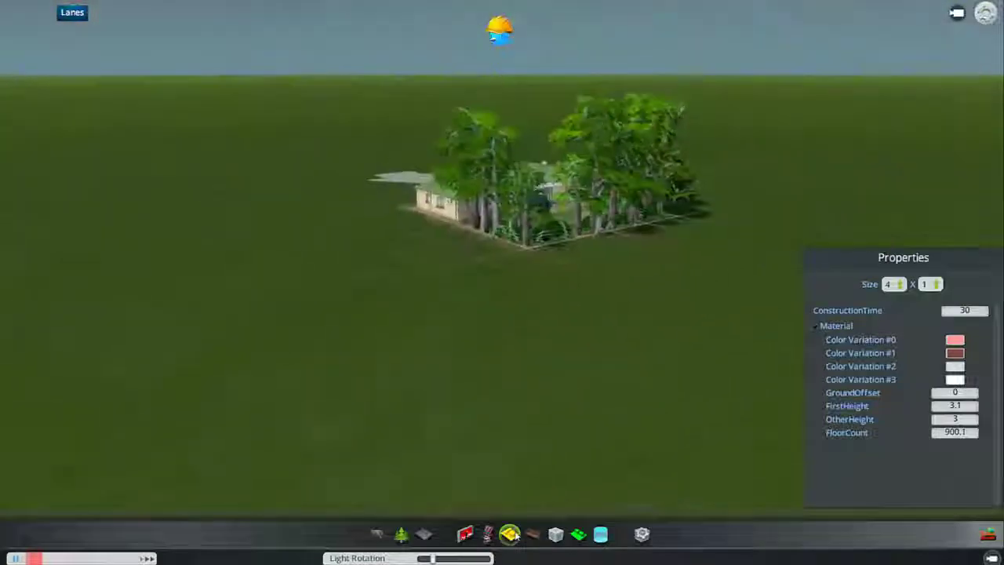
Step: Look over the tree-lined lot from above, moving in towards the gazebo and the garden behind the house
{"action": "middle_click_drag", "start_coordinate": [513, 551], "coordinate": [428, 522]}
{"action": "key", "text": "w"}
{"action": "scroll", "coordinate": [428, 522], "scroll_direction": "up", "scroll_amount": 5}
{"action": "scroll", "coordinate": [435, 534], "scroll_direction": "down", "scroll_amount": 3}
{"action": "scroll", "coordinate": [441, 541], "scroll_direction": "up", "scroll_amount": 4}
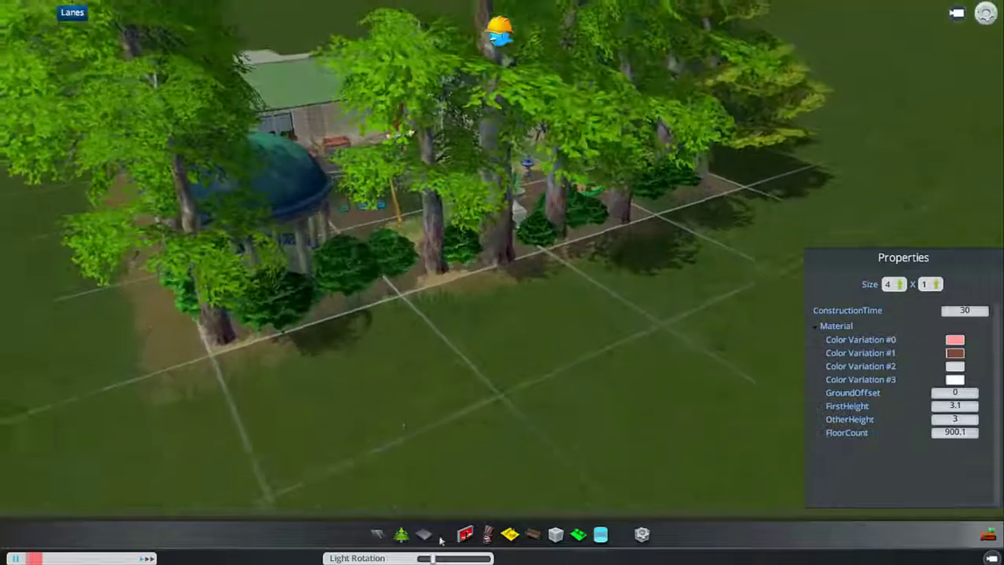
{"action": "scroll", "coordinate": [430, 502], "scroll_direction": "up", "scroll_amount": 4}
{"action": "scroll", "coordinate": [428, 525], "scroll_direction": "down", "scroll_amount": 4}
{"action": "scroll", "coordinate": [420, 525], "scroll_direction": "up", "scroll_amount": 4}
{"action": "key", "text": "Escape"}
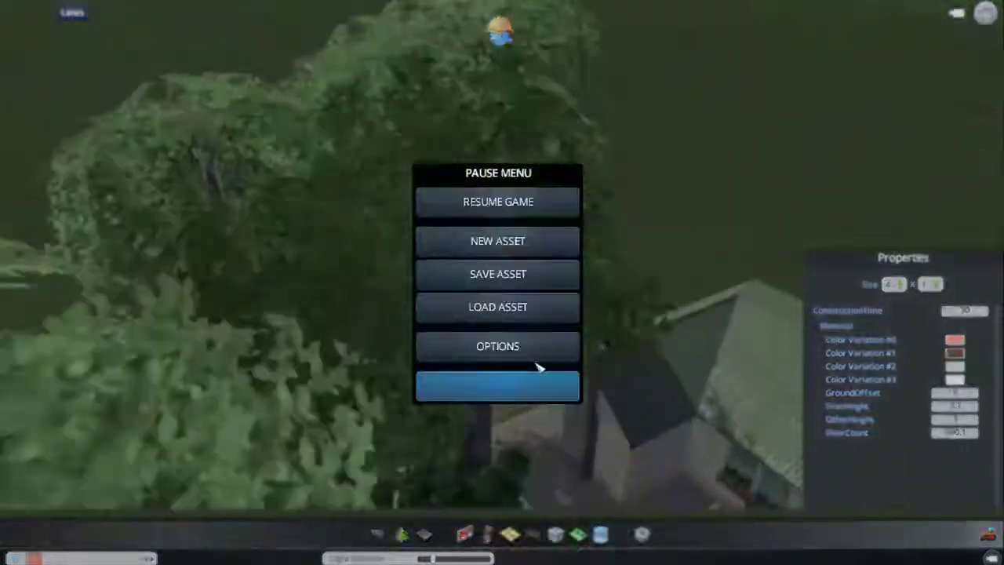
{"action": "key", "text": "Escape"}
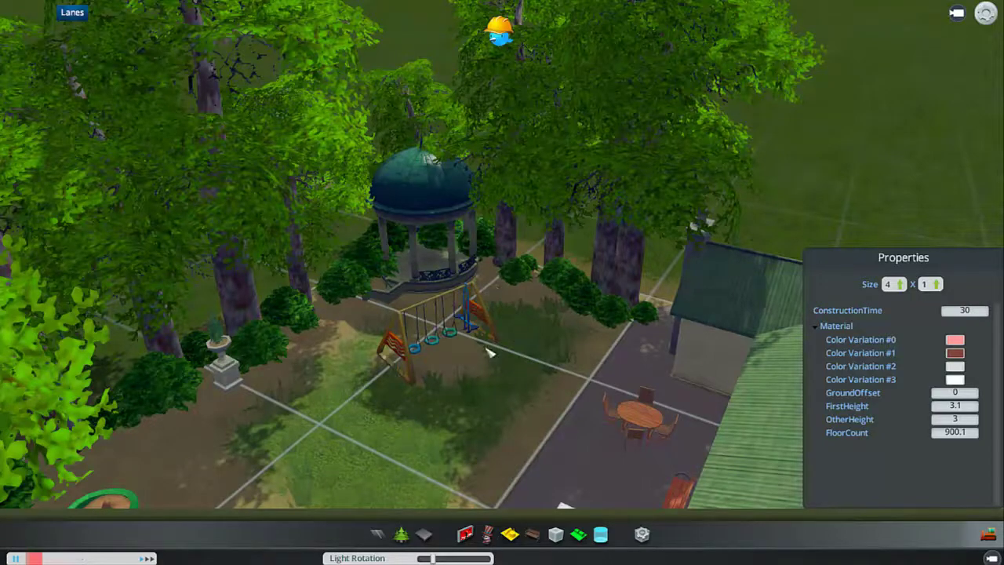
Step: Examine the backyard layout from above, including the gazebo, swing set, sandbox, fountain, planter and terrace table
{"action": "scroll", "coordinate": [441, 434], "scroll_direction": "down", "scroll_amount": 4}
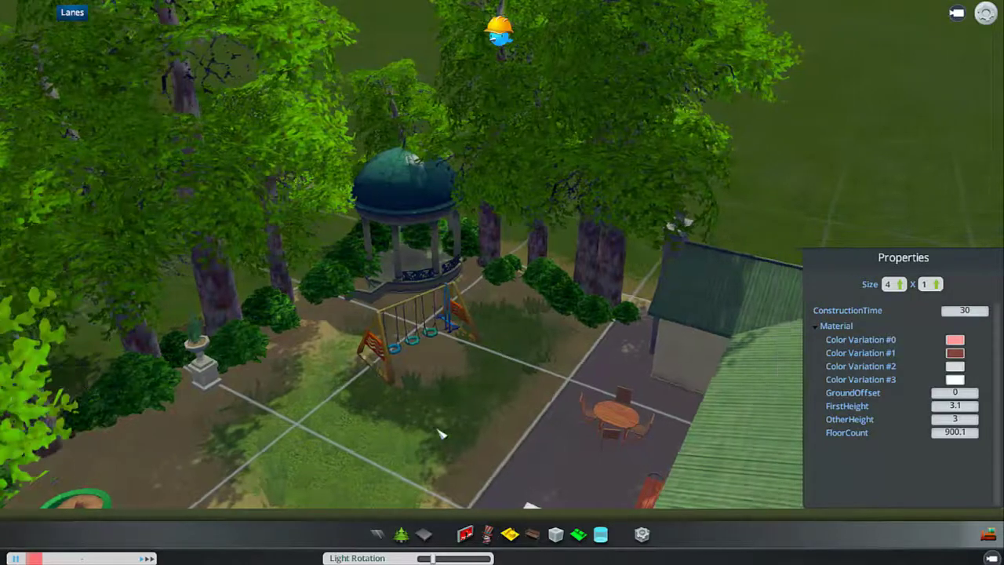
{"action": "key", "text": "q"}
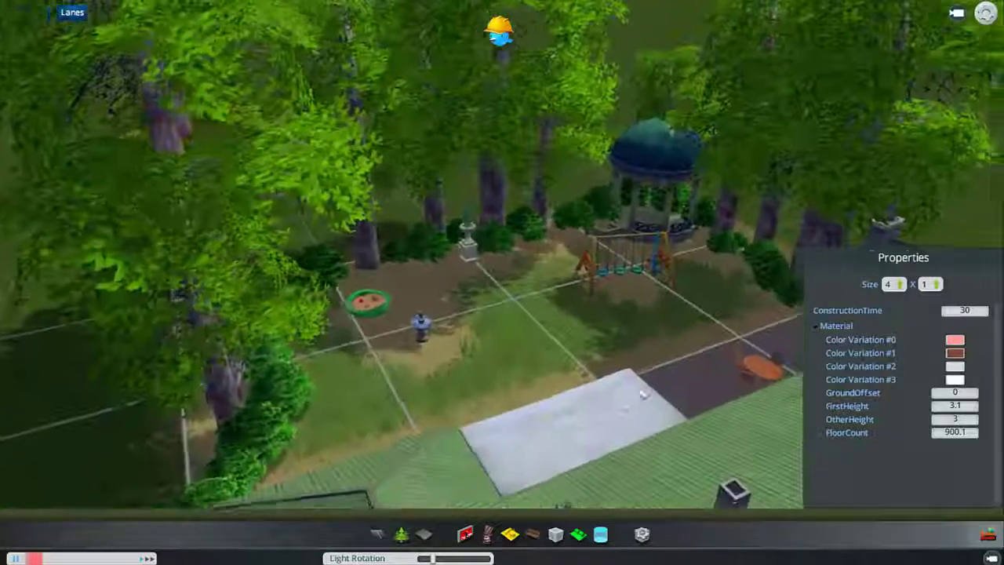
{"action": "key", "text": "w"}
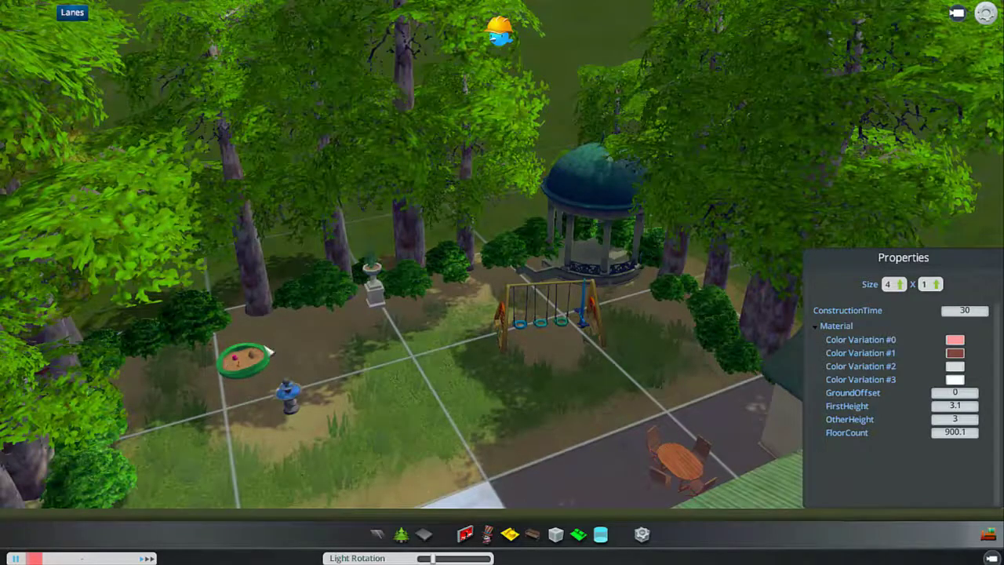
{"action": "key", "text": "s"}
{"action": "key", "text": "w"}
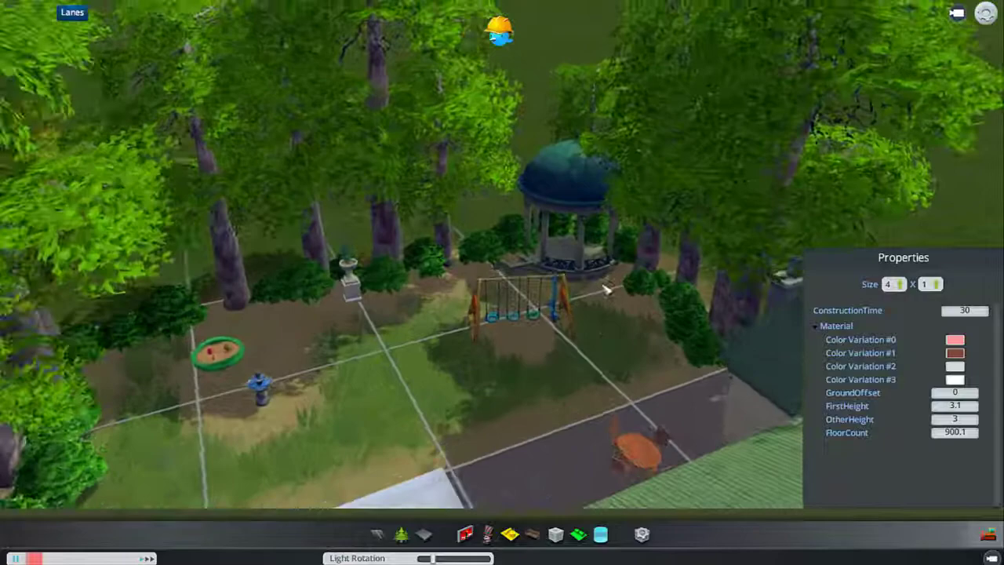
{"action": "key", "text": "d"}
{"action": "key", "text": "s"}
{"action": "key", "text": "s"}
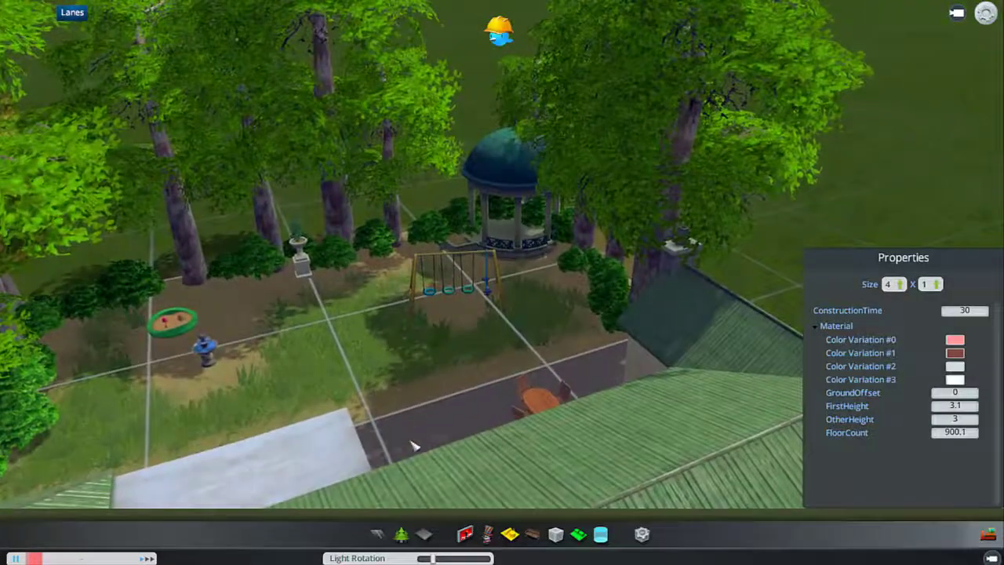
Step: Examine the roof with its chimney, vents and satellite dish, and the front of the house with the garage and entrance
{"action": "key", "text": "s"}
{"action": "key", "text": "q"}
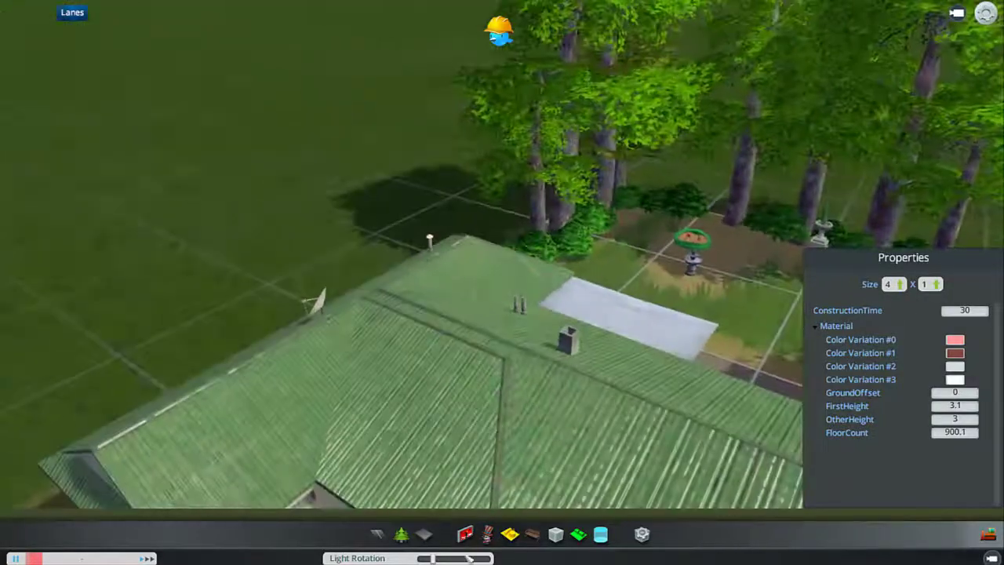
{"action": "key", "text": "e"}
{"action": "key", "text": "s"}
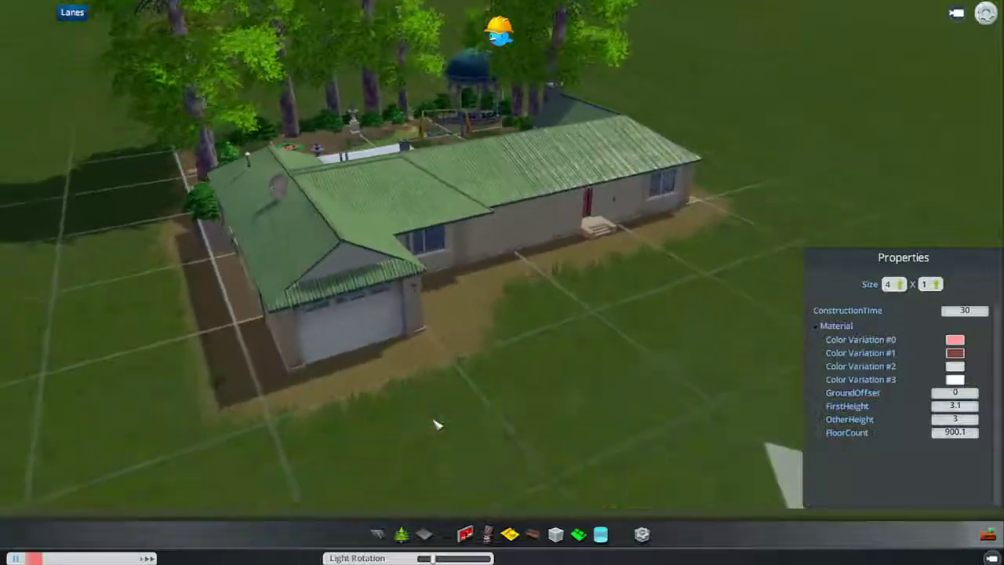
{"action": "key", "text": "q"}
{"action": "key", "text": "e"}
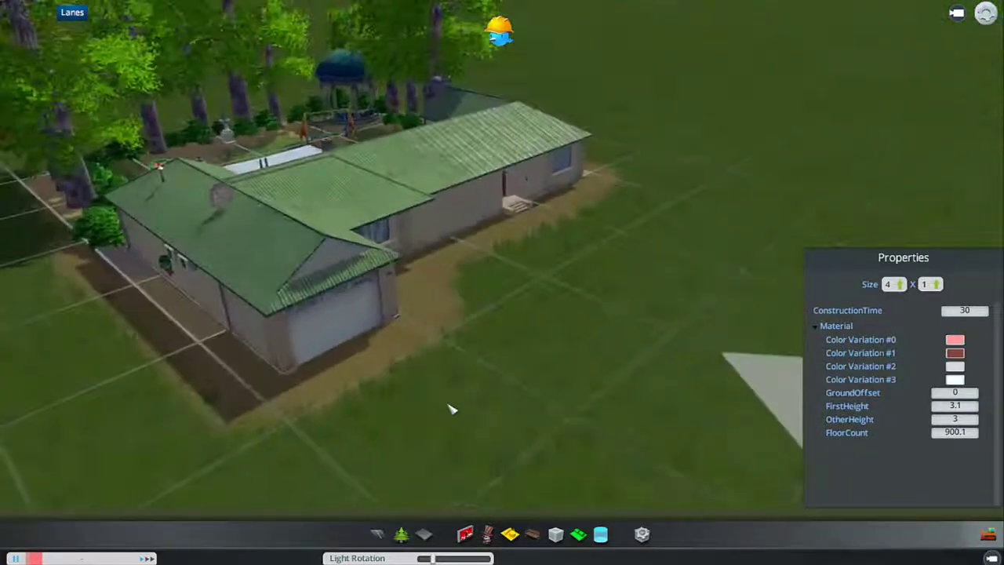
{"action": "key", "text": "a"}
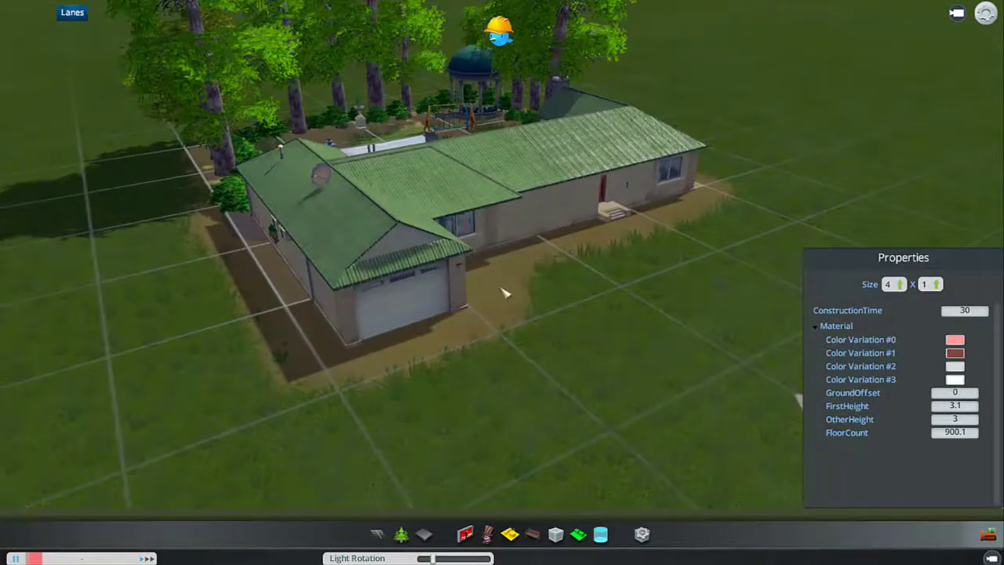